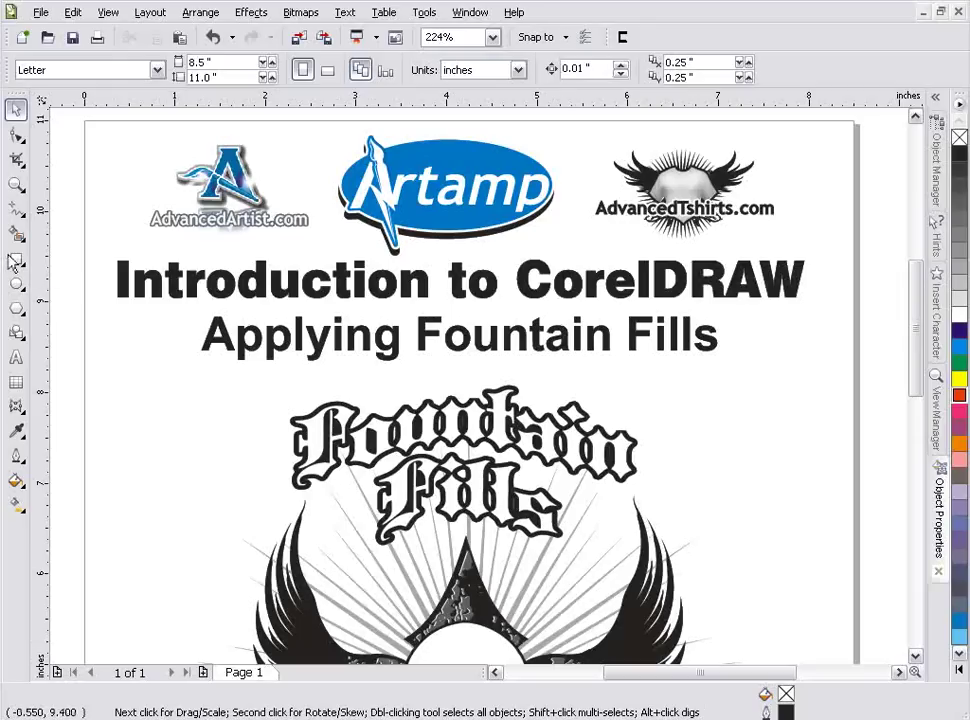
- Draw a rectangle about 1.0 by 1.1 inches beside the Fountain Fills lettering and fill it with red
{"action": "mouse_move", "coordinate": [922, 325]}
{"action": "left_mouse_down"}
{"action": "mouse_move", "coordinate": [929, 420]}
{"action": "mouse_move", "coordinate": [945, 395]}
{"action": "left_mouse_up"}
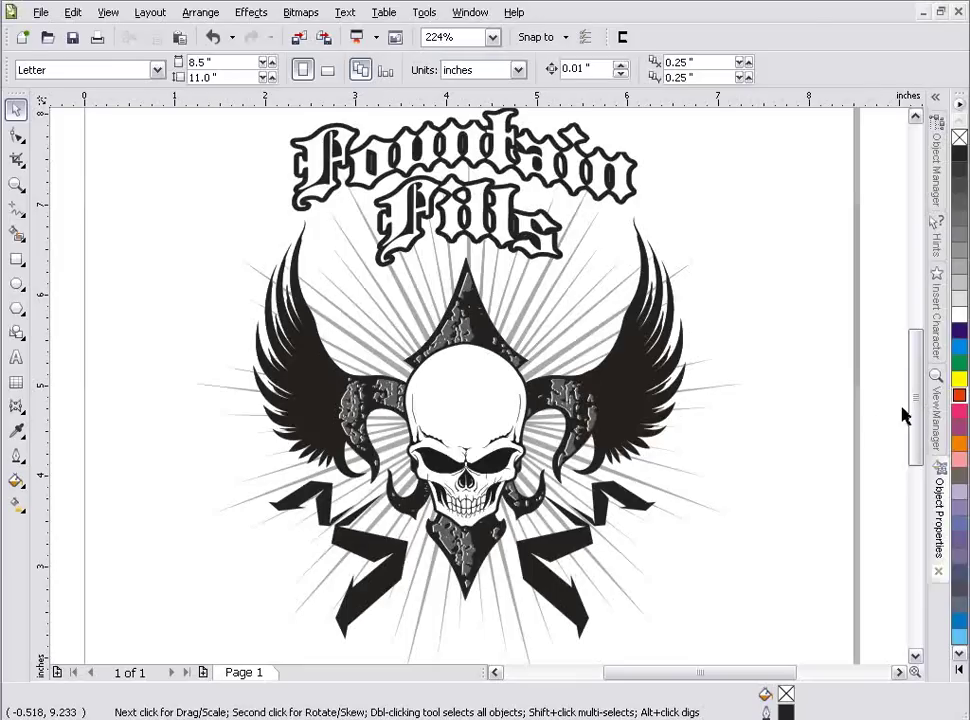
{"action": "left_click_drag", "start_coordinate": [926, 404], "coordinate": [925, 347]}
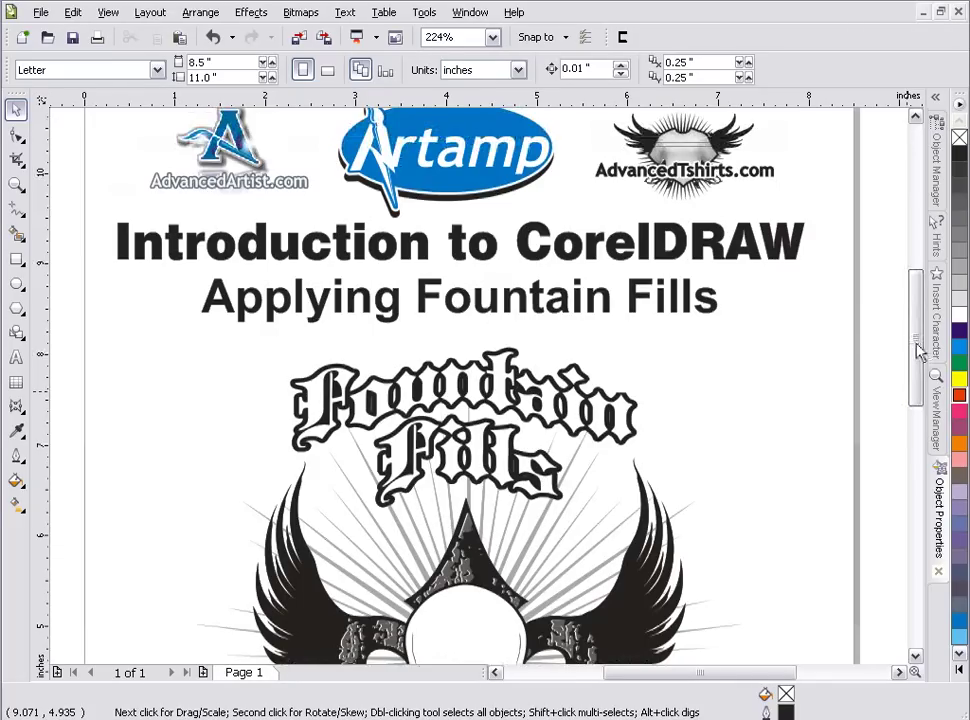
{"action": "left_click", "coordinate": [17, 260]}
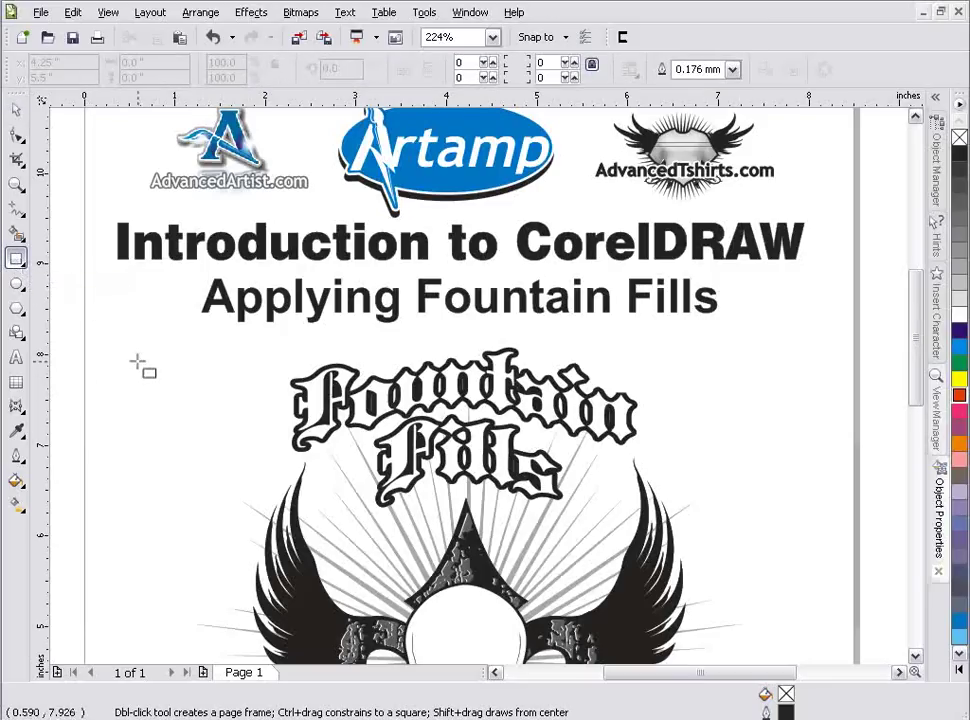
{"action": "left_click_drag", "start_coordinate": [137, 362], "coordinate": [226, 458]}
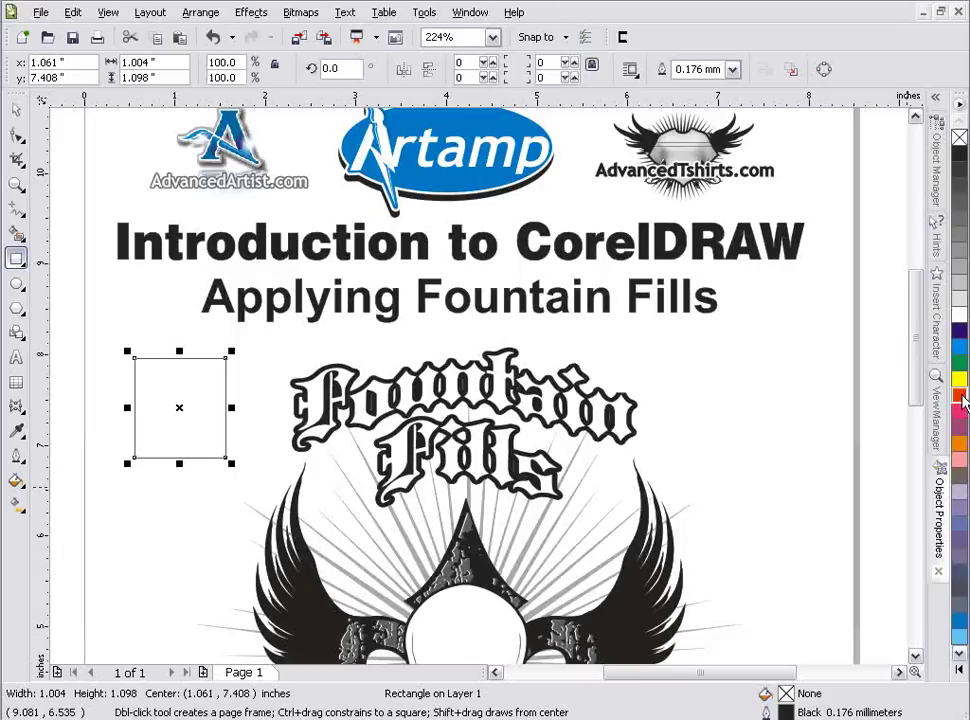
{"action": "left_click", "coordinate": [960, 398]}
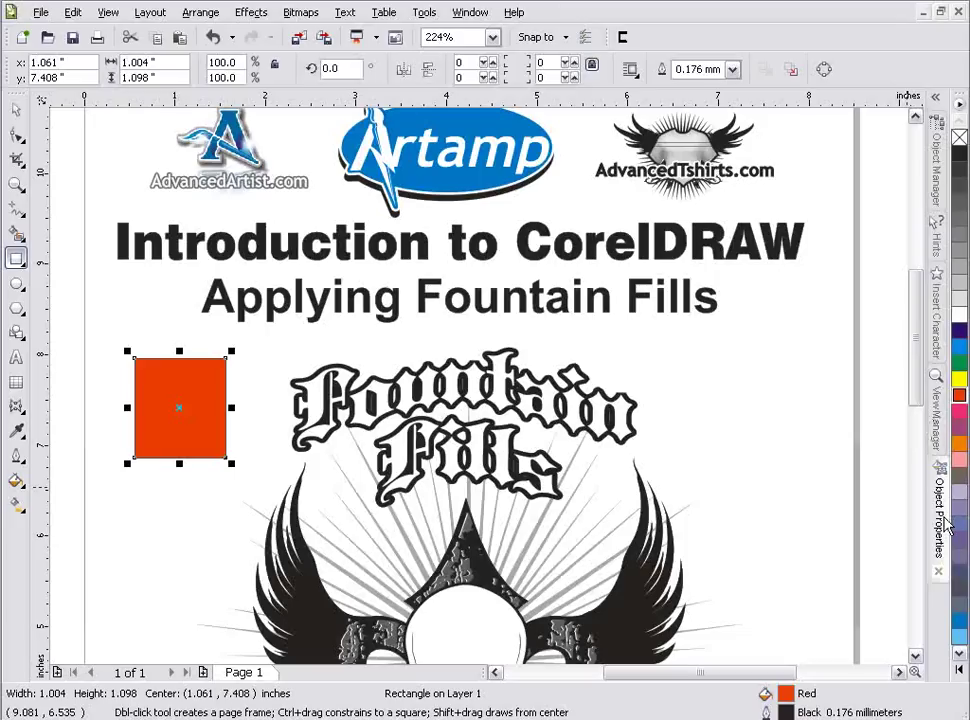
- Open the object properties of the red rectangle
{"action": "left_click", "coordinate": [946, 520]}
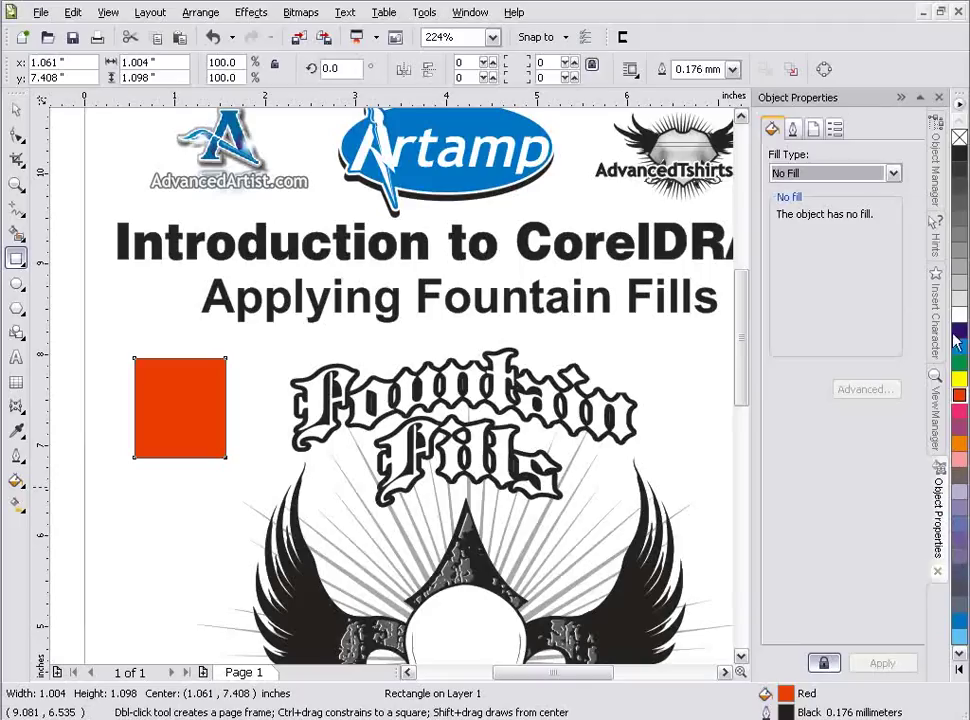
{"action": "left_click", "coordinate": [160, 425]}
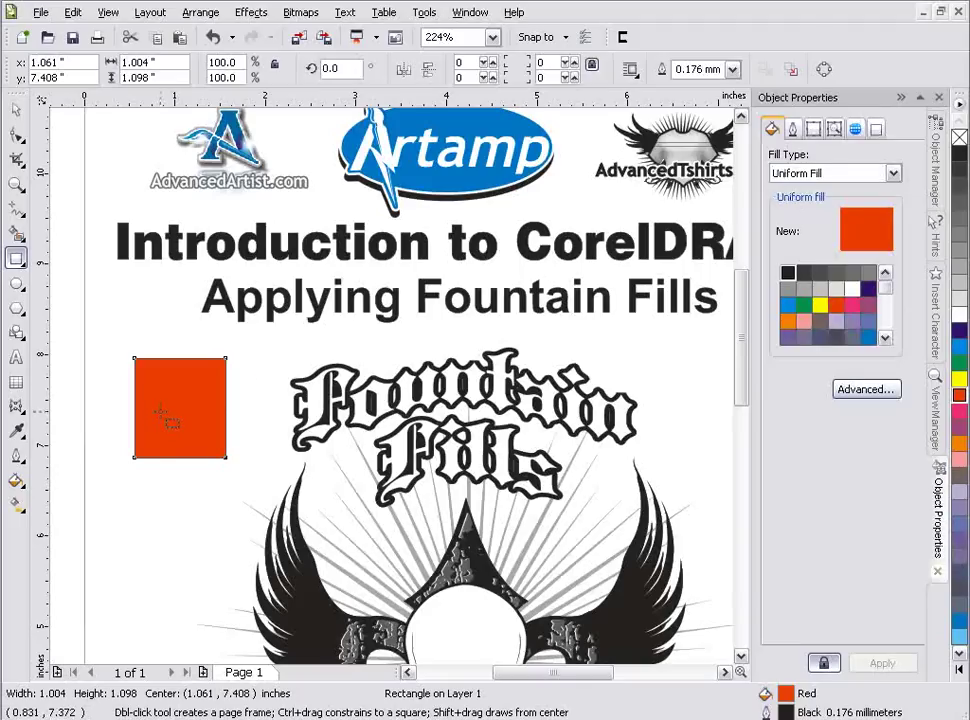
{"action": "right_click", "coordinate": [169, 417]}
{"action": "right_click", "coordinate": [170, 395]}
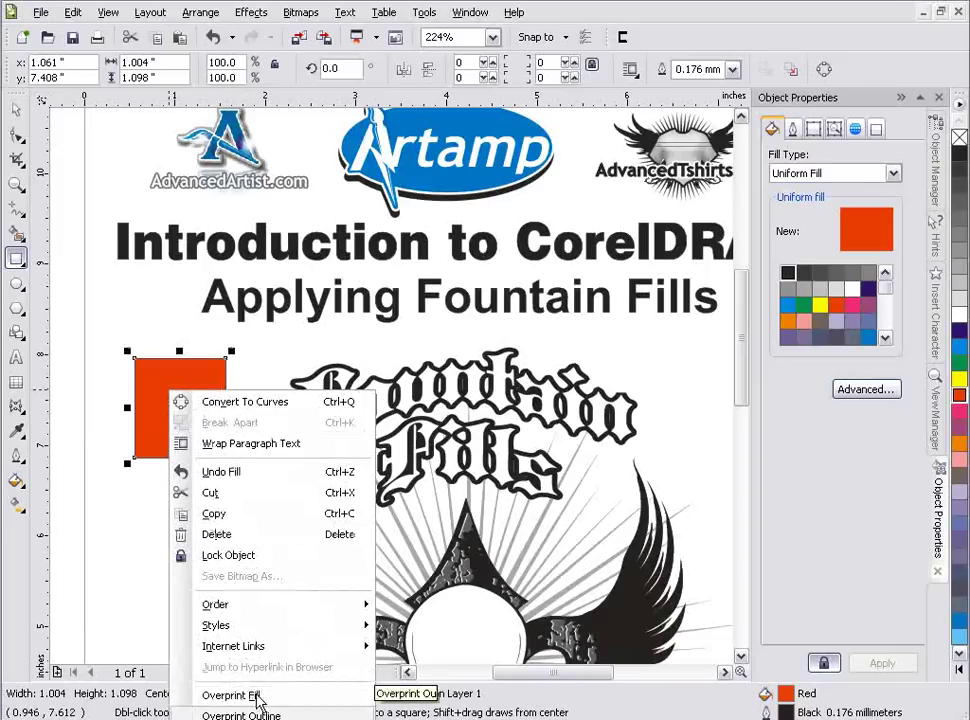
{"action": "left_click", "coordinate": [199, 374]}
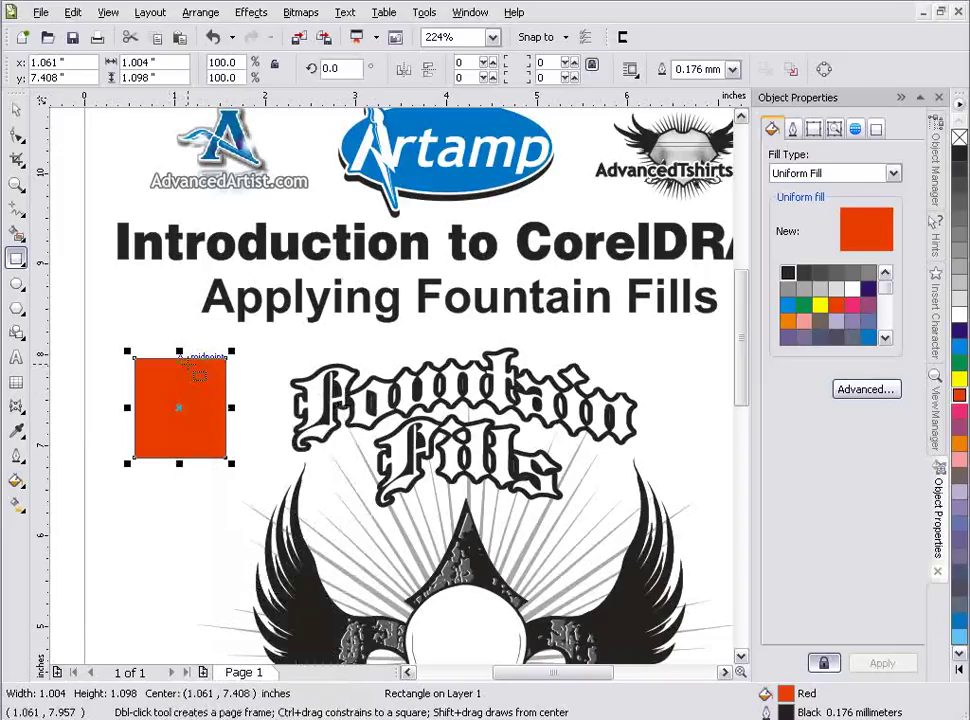
{"action": "right_click", "coordinate": [199, 374]}
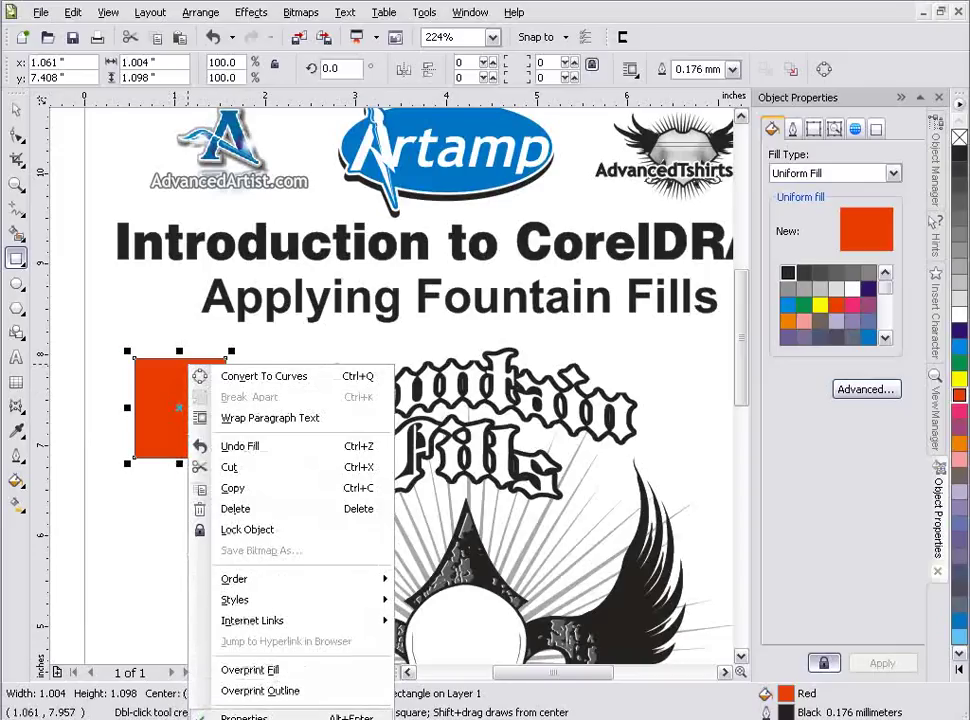
{"action": "left_click", "coordinate": [466, 14]}
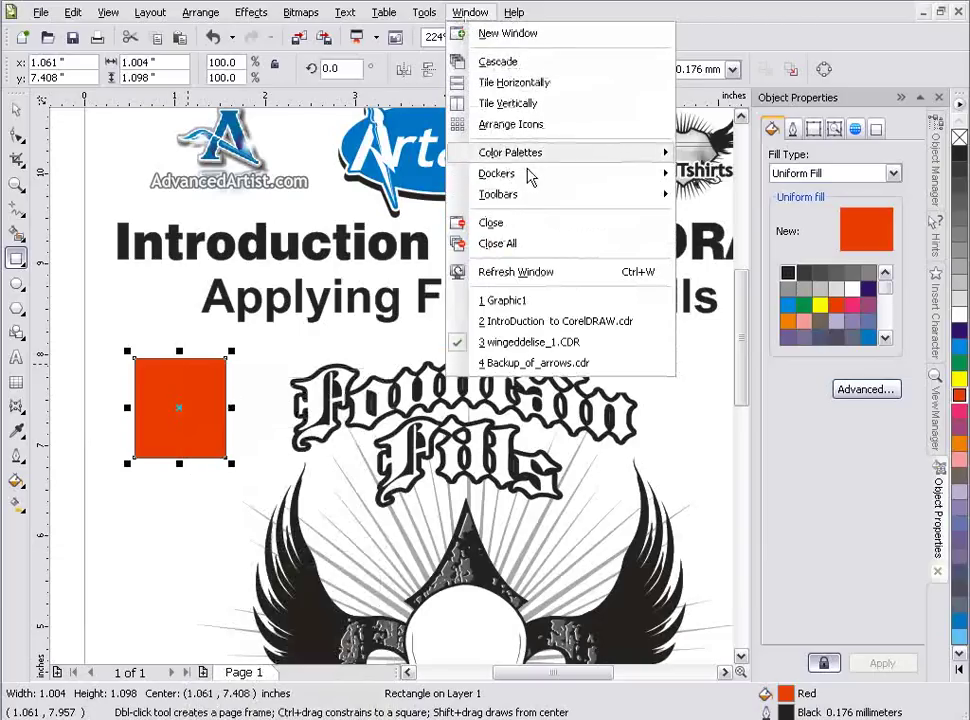
{"action": "mouse_move", "coordinate": [568, 180]}
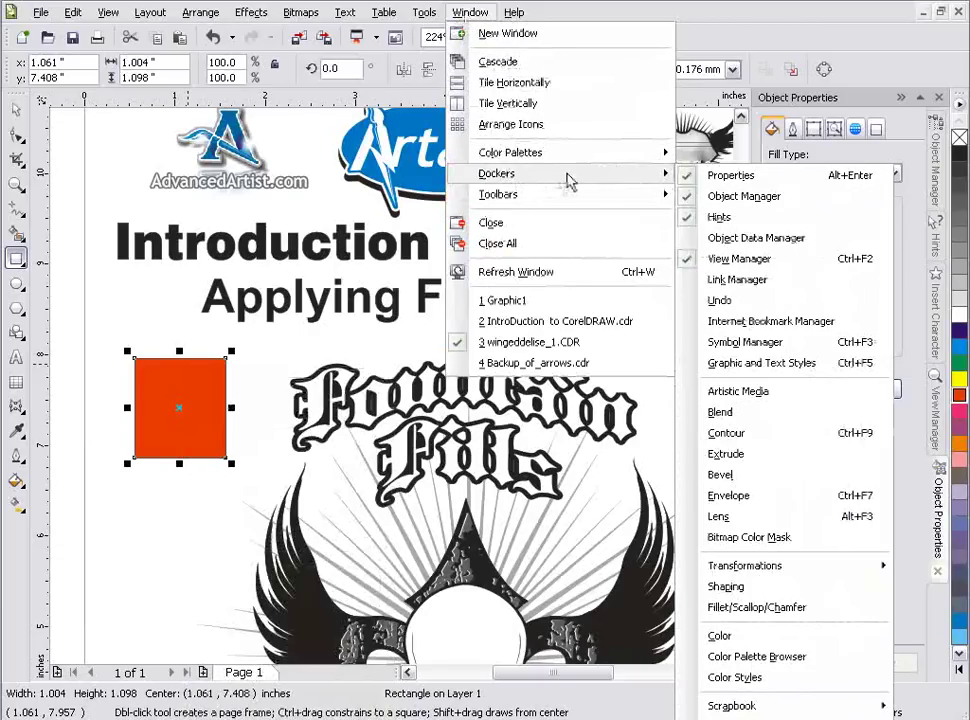
{"action": "left_click", "coordinate": [764, 180]}
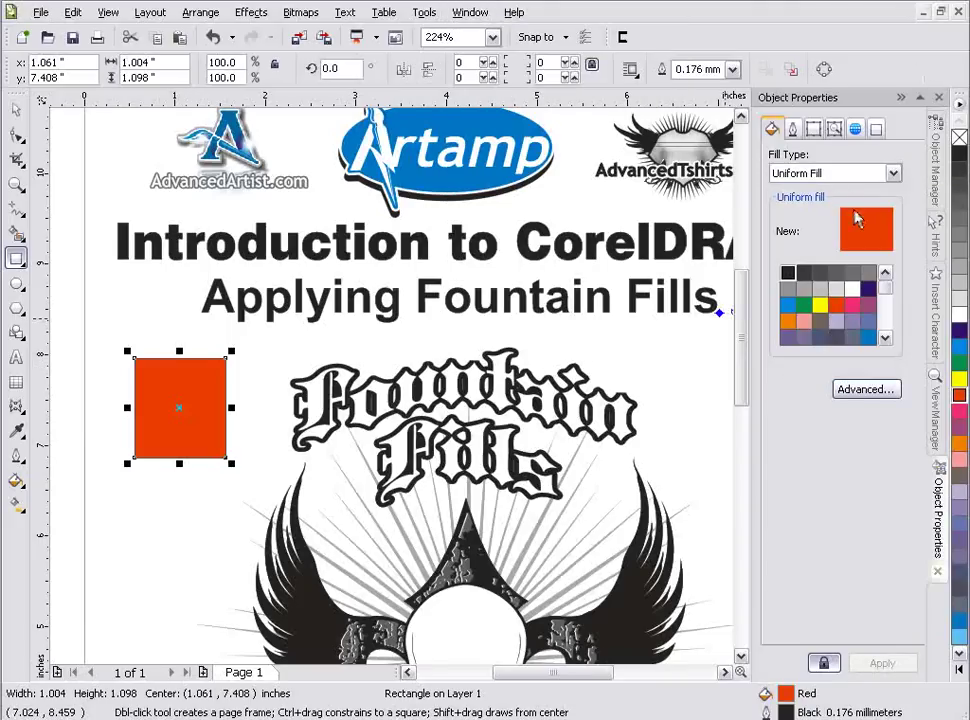
- Look through the rectangle's outline, general, detail, internet and corner properties, and change its fill type to Fountain Fill
{"action": "left_click", "coordinate": [792, 130]}
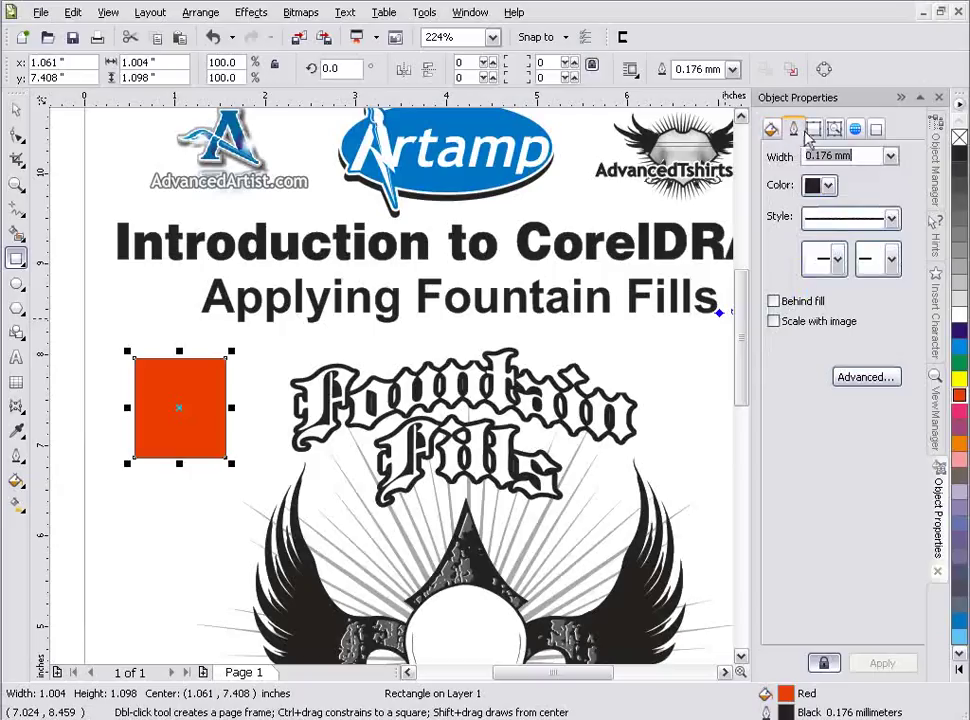
{"action": "left_click", "coordinate": [813, 131]}
{"action": "left_click", "coordinate": [834, 130]}
{"action": "left_click", "coordinate": [855, 130]}
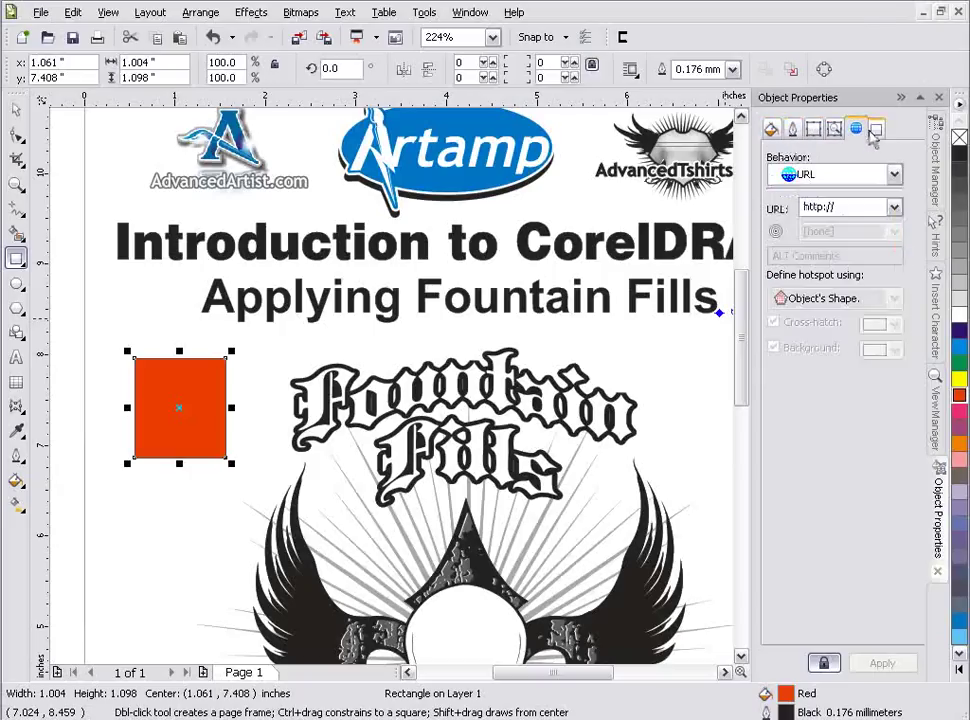
{"action": "left_click", "coordinate": [876, 131]}
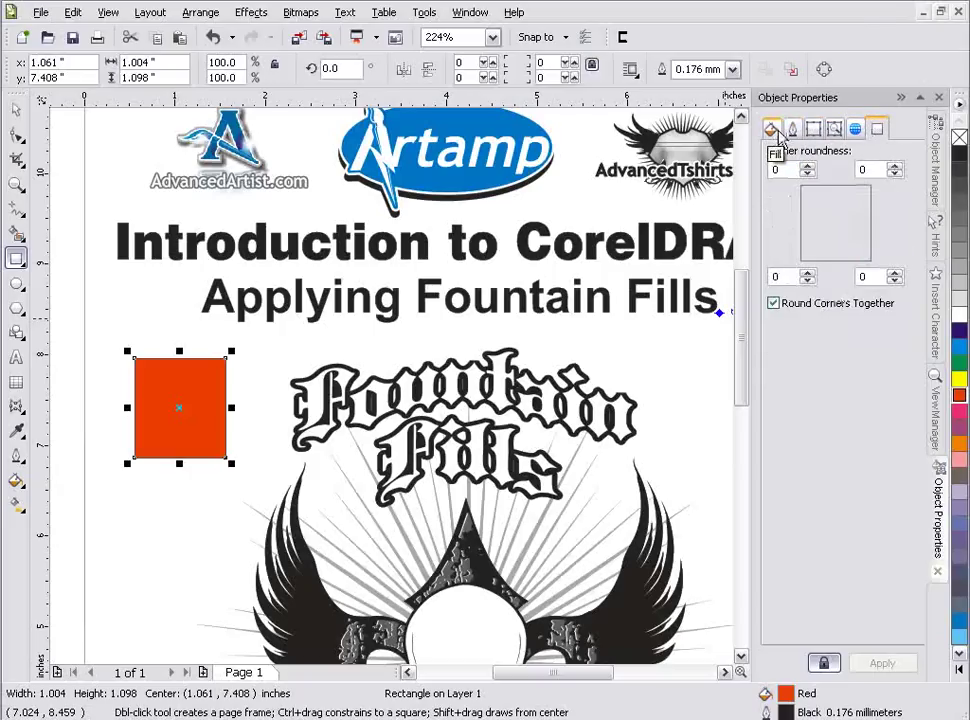
{"action": "left_click", "coordinate": [772, 130]}
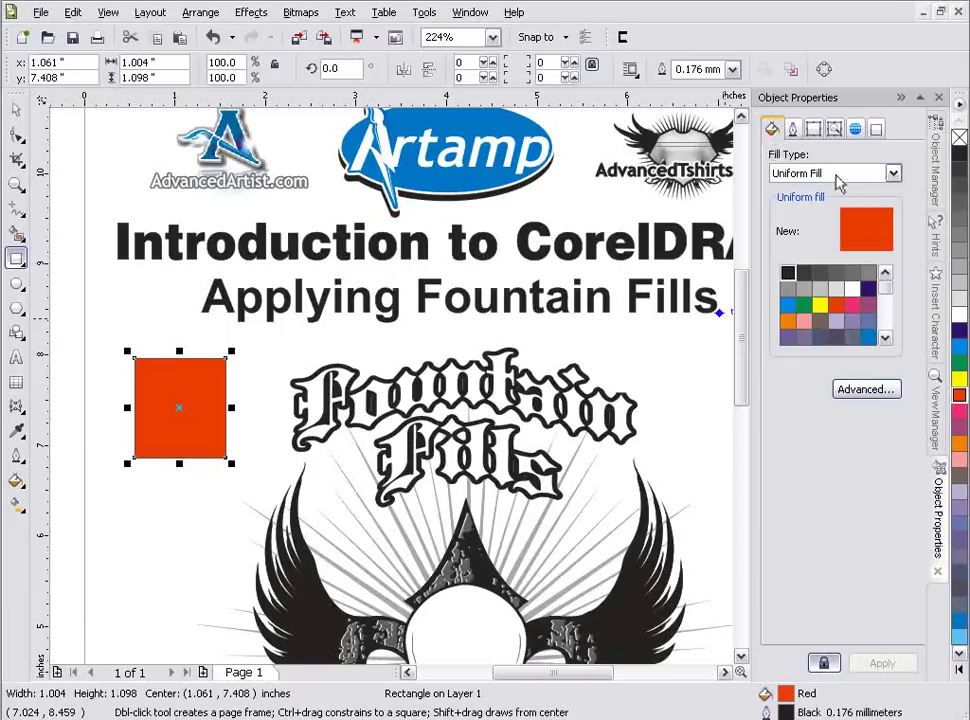
{"action": "left_click", "coordinate": [893, 176]}
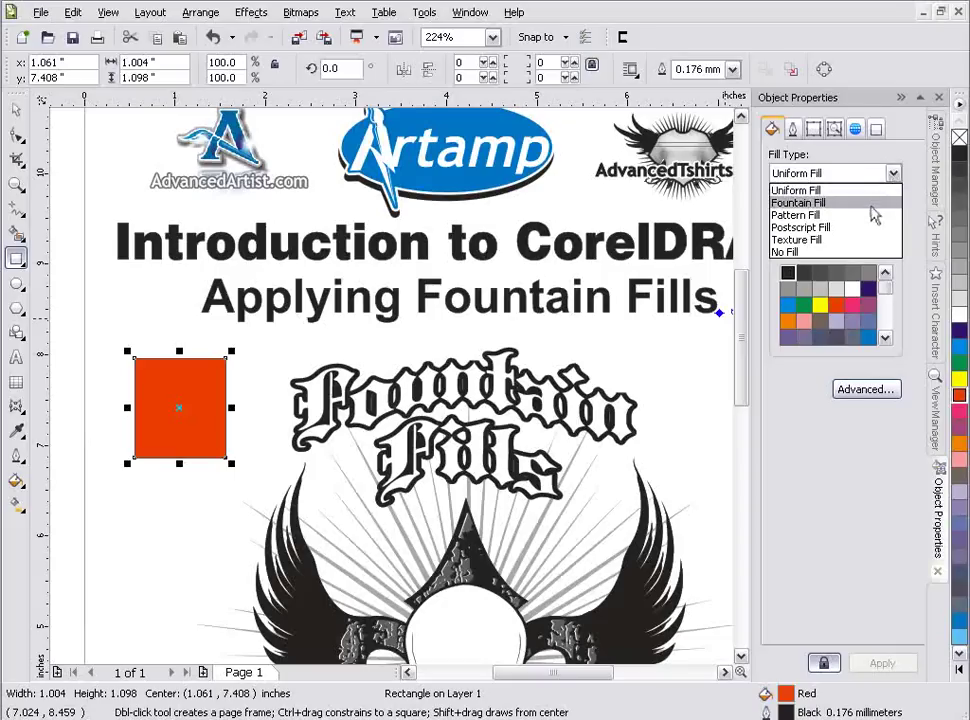
{"action": "left_click", "coordinate": [873, 215]}
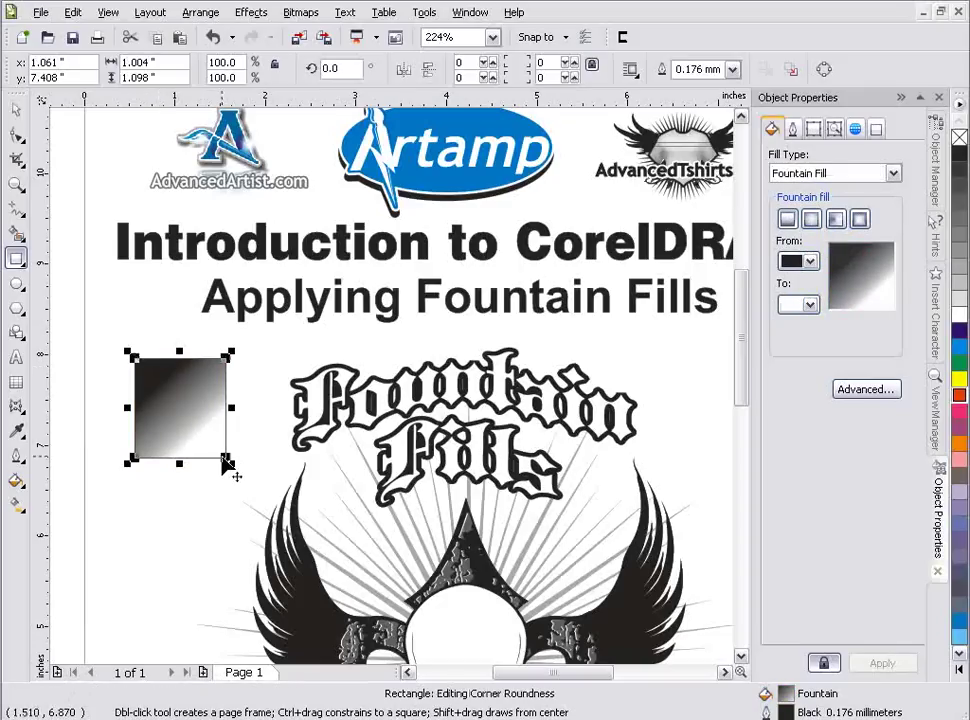
- Apply the Gold Plated preset fountain fill to the rectangle
{"action": "left_click", "coordinate": [24, 489]}
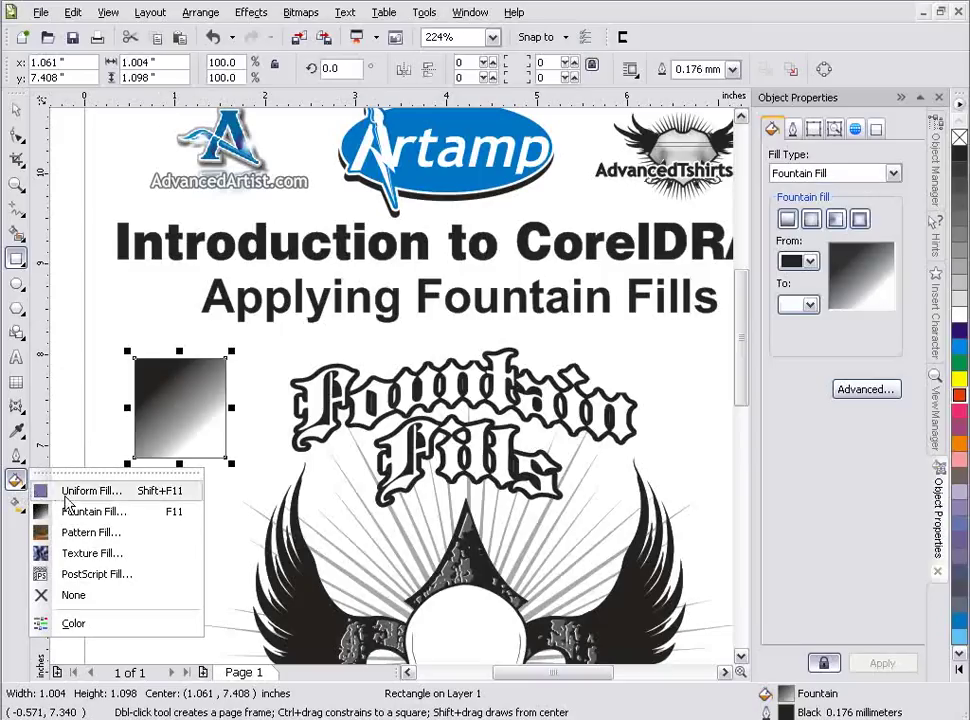
{"action": "left_click", "coordinate": [67, 516]}
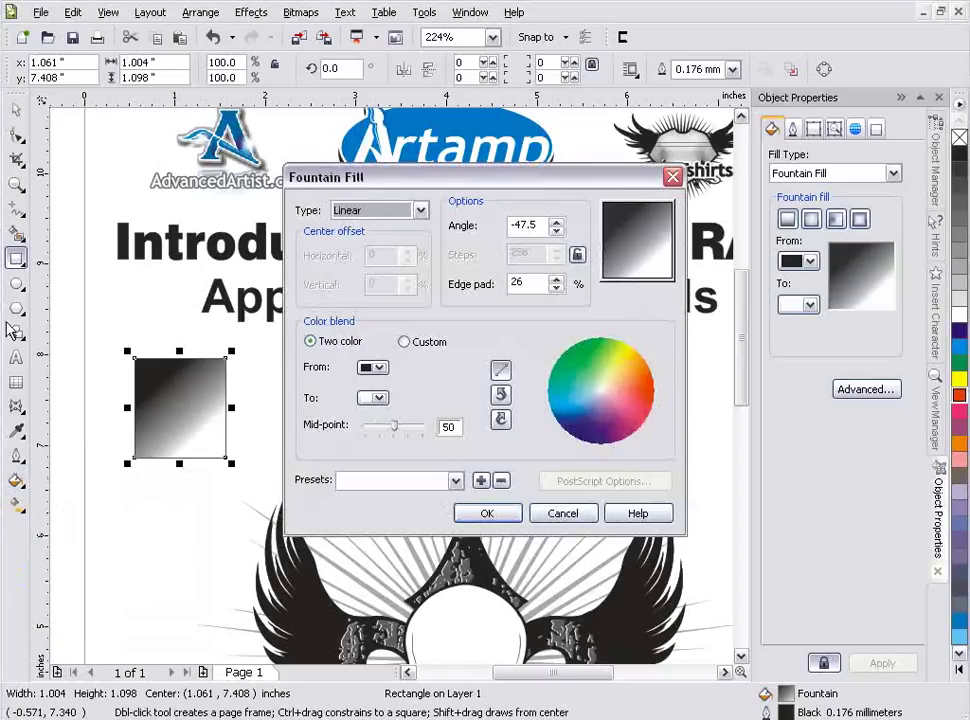
{"action": "left_click_drag", "start_coordinate": [500, 177], "coordinate": [724, 75]}
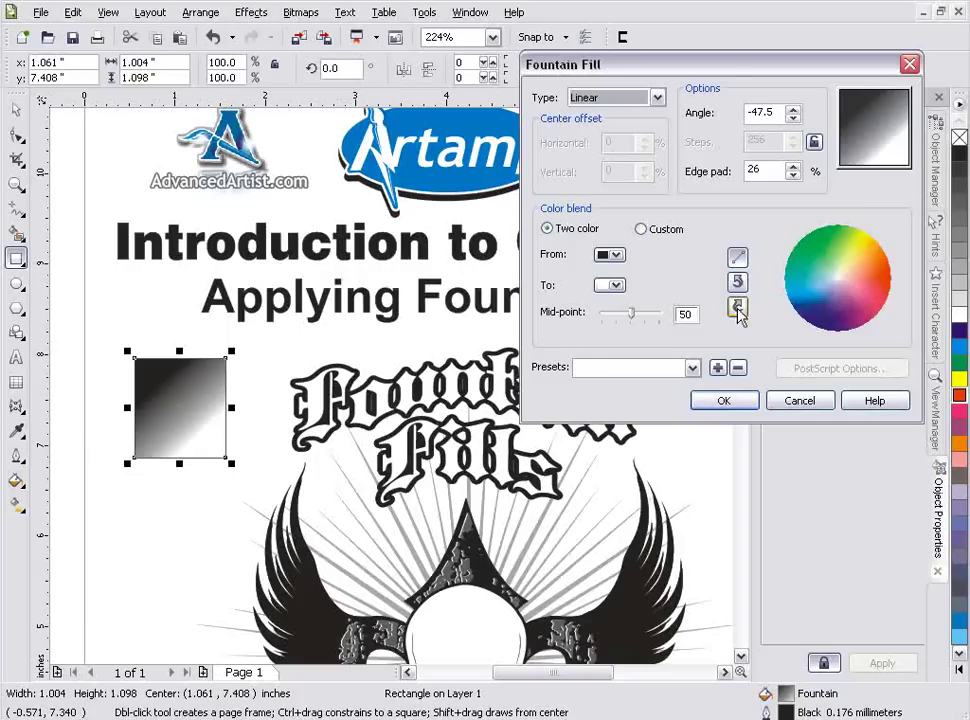
{"action": "left_click", "coordinate": [692, 368]}
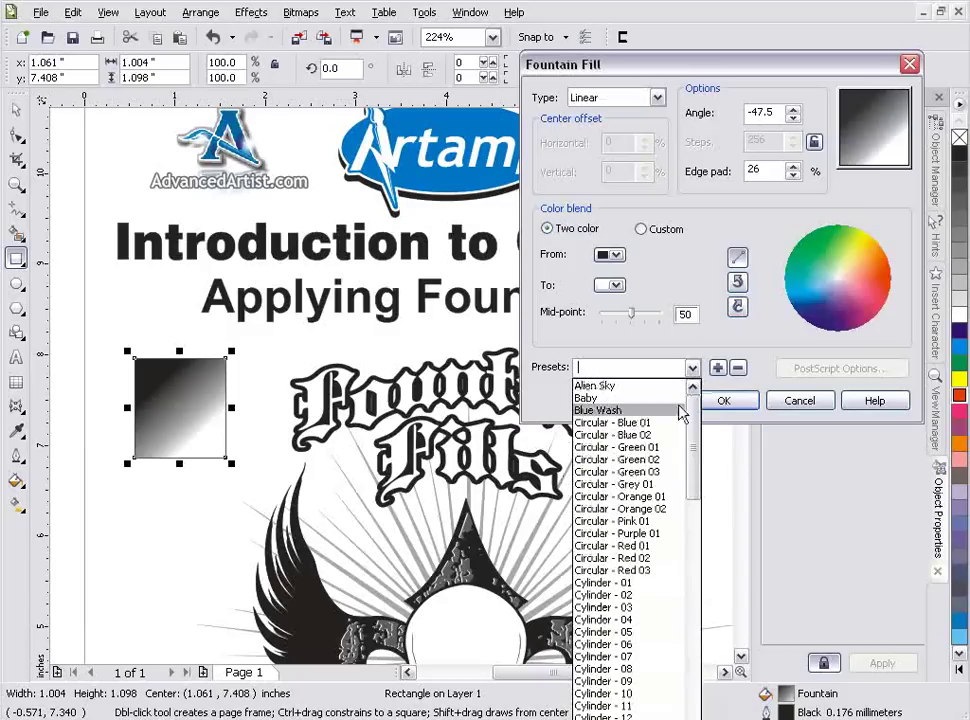
{"action": "left_click_drag", "start_coordinate": [689, 433], "coordinate": [713, 663]}
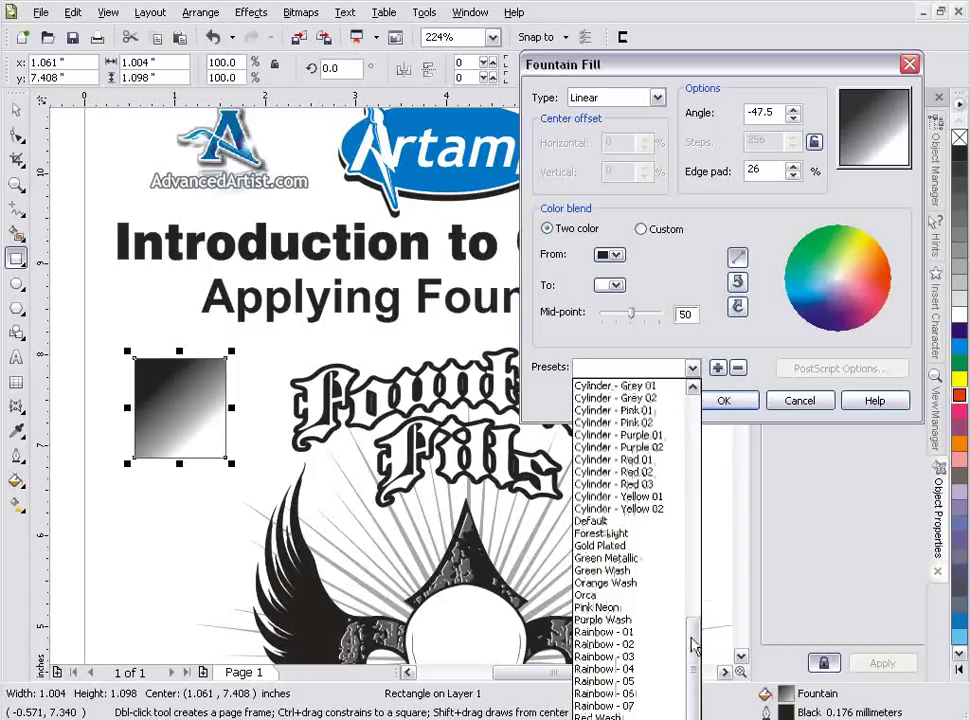
{"action": "left_click", "coordinate": [610, 546]}
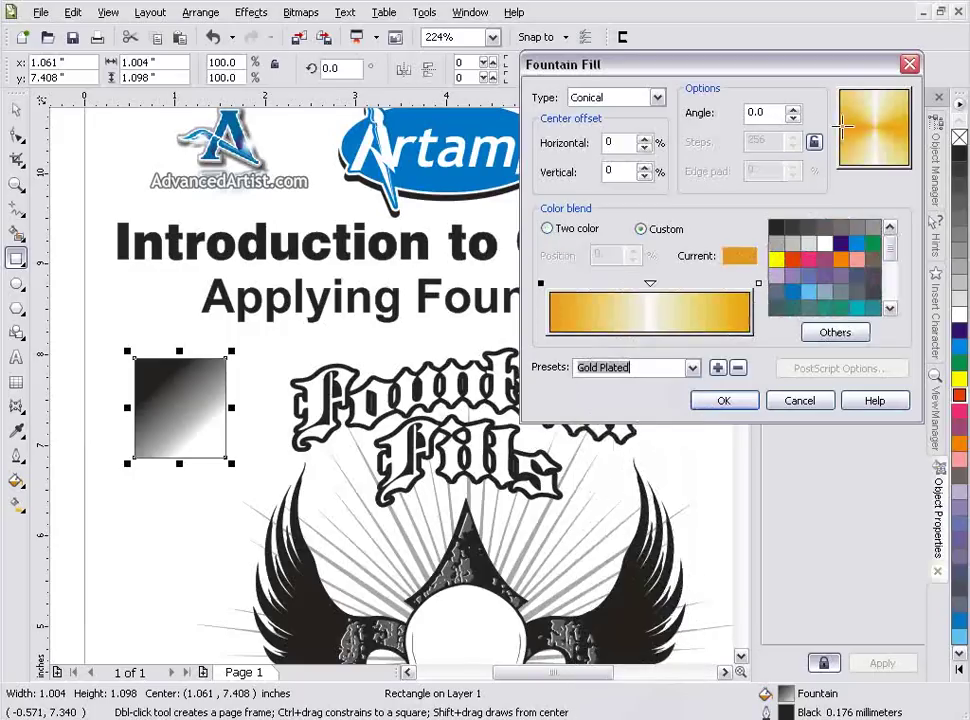
{"action": "left_click", "coordinate": [724, 401]}
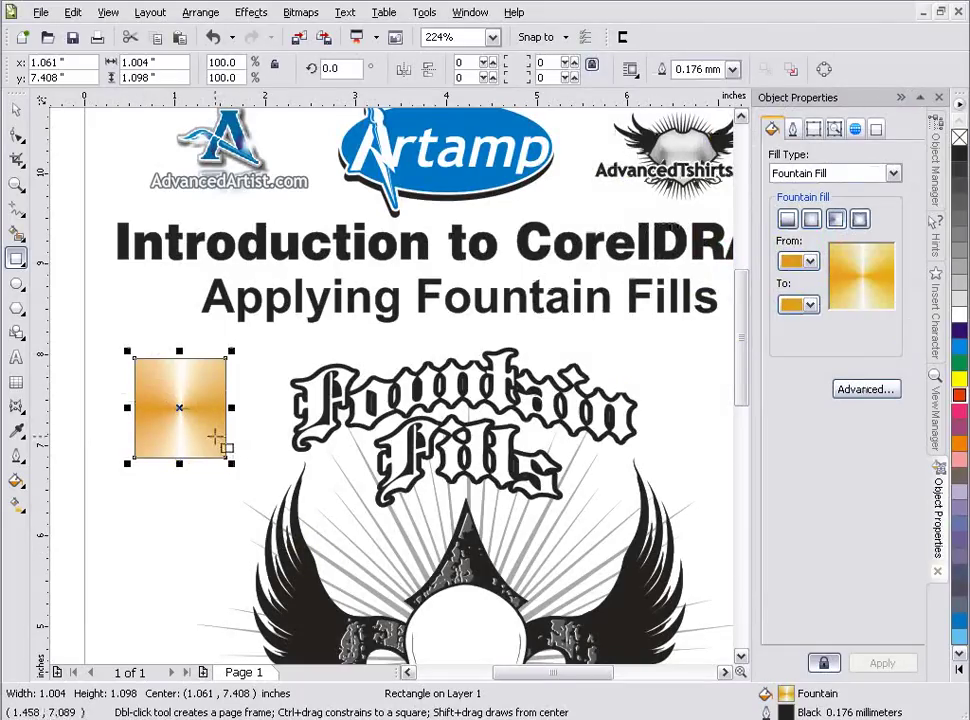
- Open the detailed fountain fill settings of the gold rectangle and switch the color blend to two color
{"action": "left_click", "coordinate": [16, 480]}
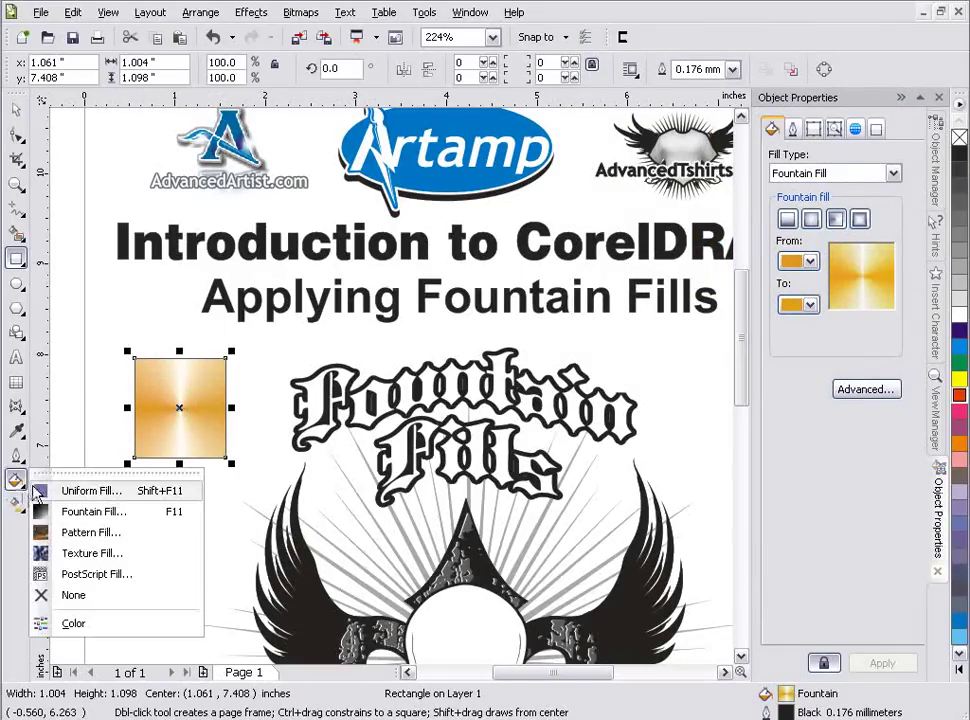
{"action": "left_click", "coordinate": [88, 511]}
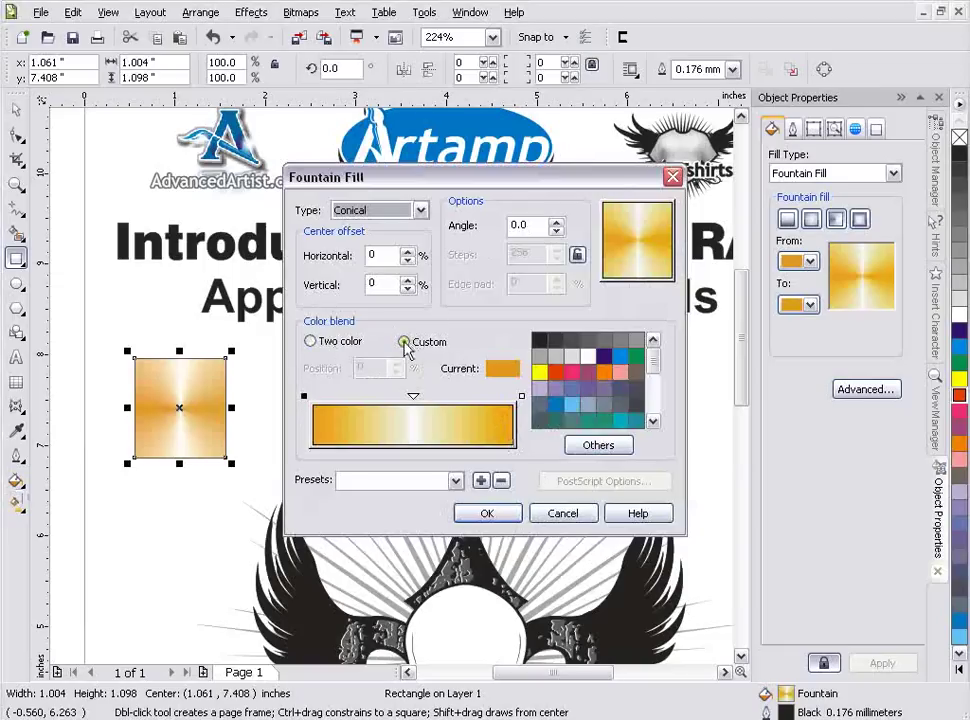
{"action": "left_click", "coordinate": [310, 342]}
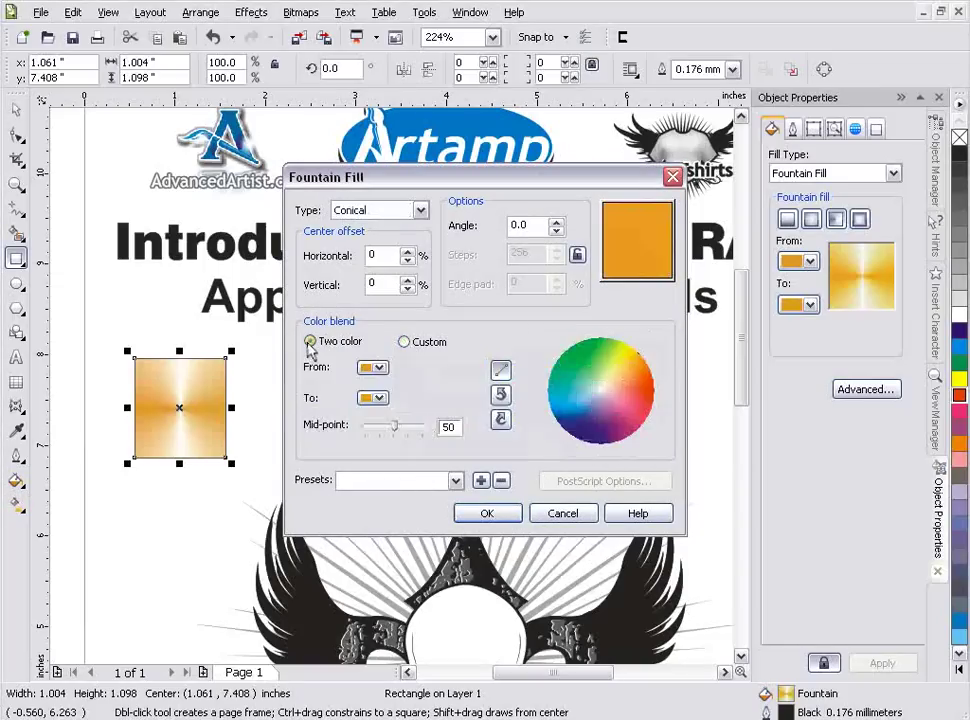
- Switch to a custom color blend, move the middle color marker to 48% and recolor it pink
{"action": "left_click", "coordinate": [404, 342]}
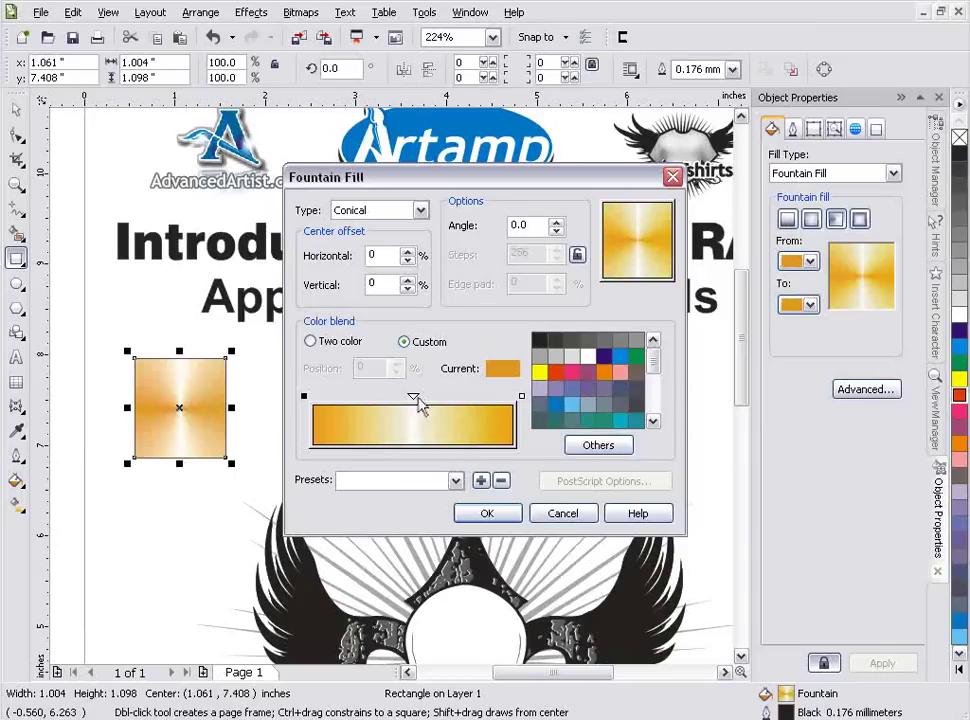
{"action": "left_click", "coordinate": [416, 398]}
{"action": "mouse_move", "coordinate": [416, 400]}
{"action": "left_mouse_down"}
{"action": "mouse_move", "coordinate": [354, 400]}
{"action": "mouse_move", "coordinate": [484, 400]}
{"action": "mouse_move", "coordinate": [418, 405]}
{"action": "left_mouse_up"}
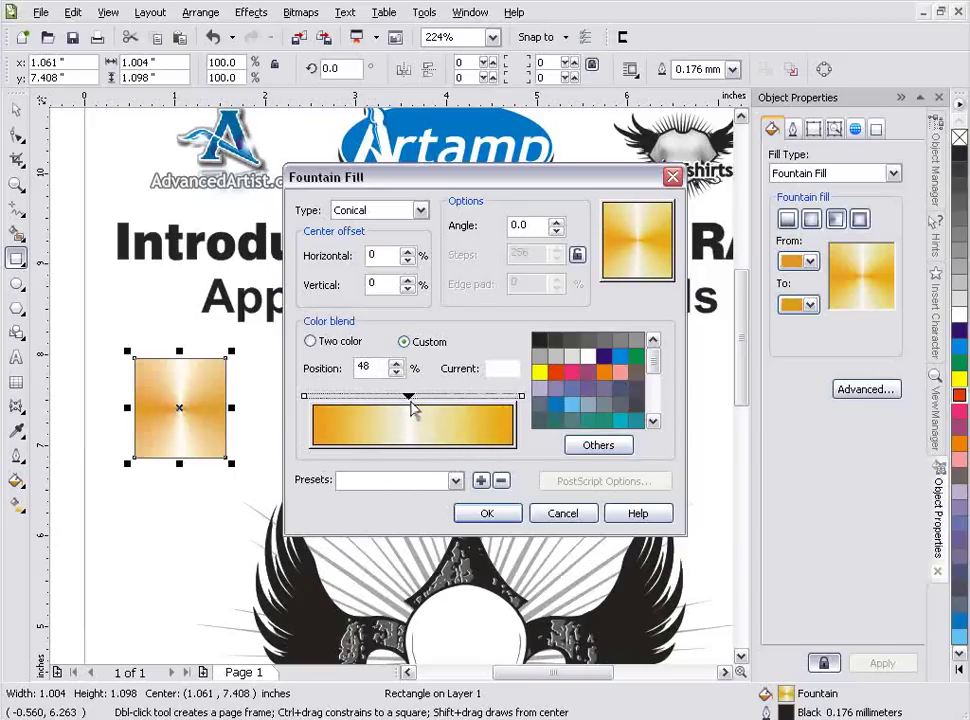
{"action": "left_click", "coordinate": [572, 374]}
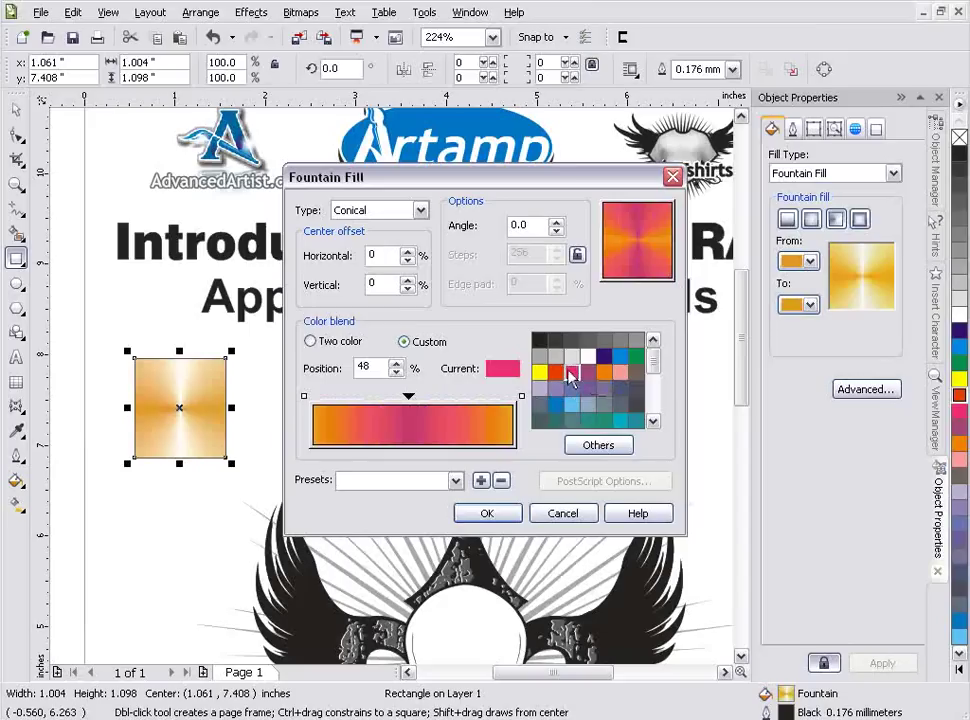
- Switch the rectangle's color blend to two color, running from black to white
{"action": "left_click", "coordinate": [311, 341]}
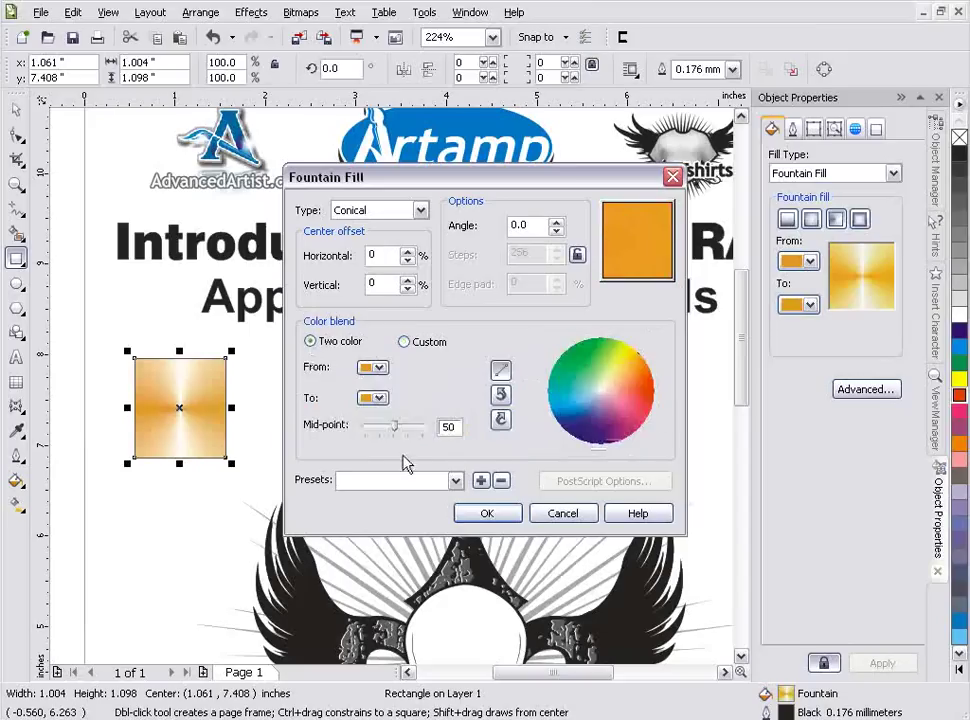
{"action": "left_click", "coordinate": [376, 398]}
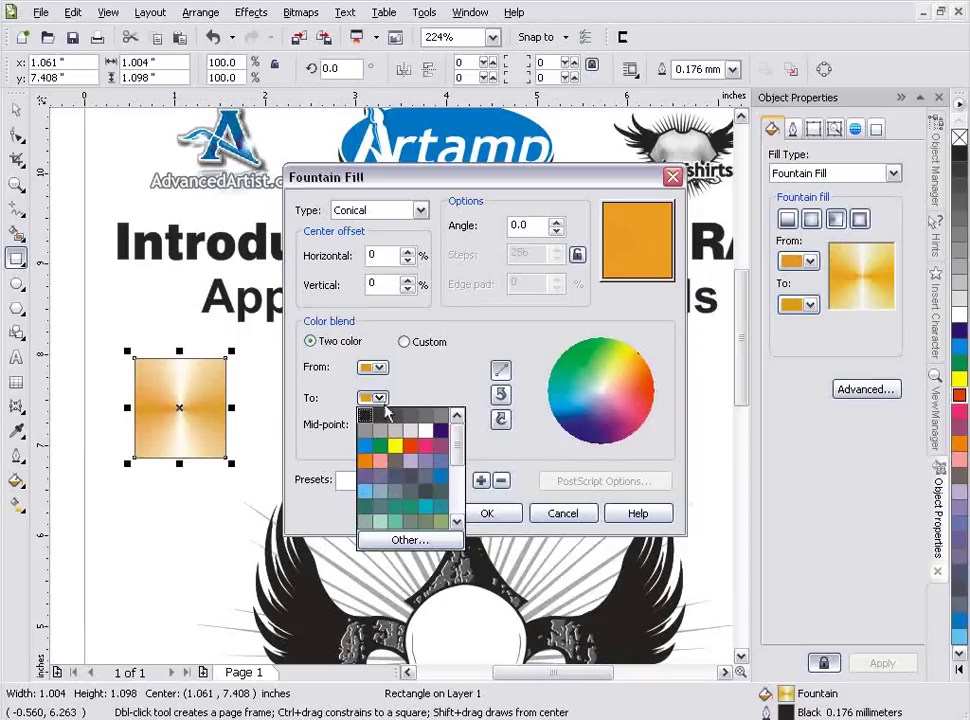
{"action": "left_click", "coordinate": [425, 430]}
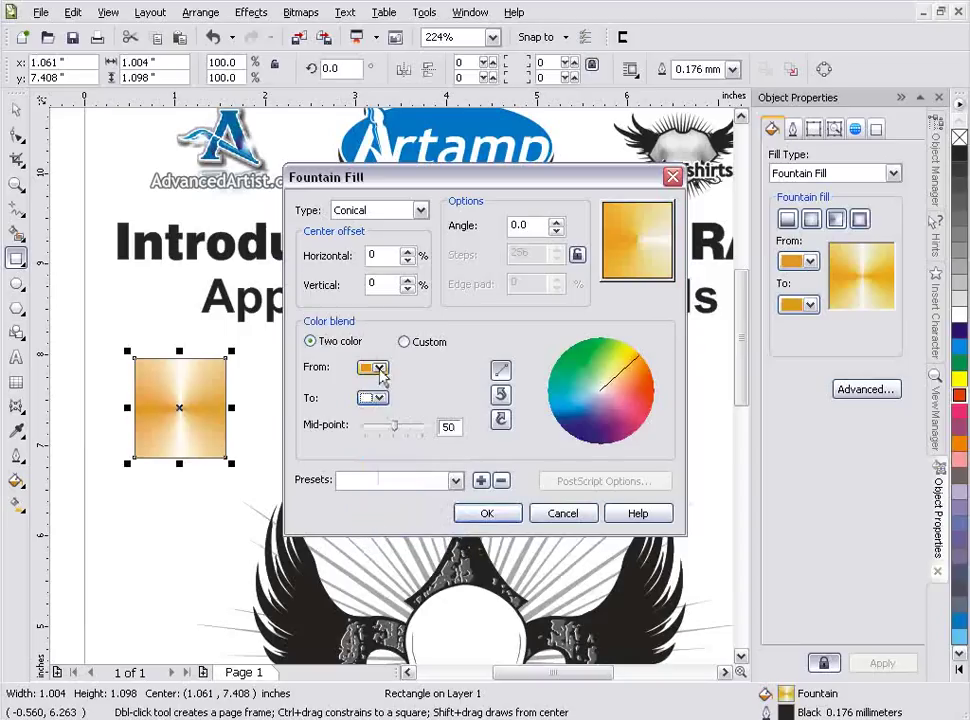
{"action": "left_click", "coordinate": [379, 370]}
{"action": "left_click", "coordinate": [365, 386]}
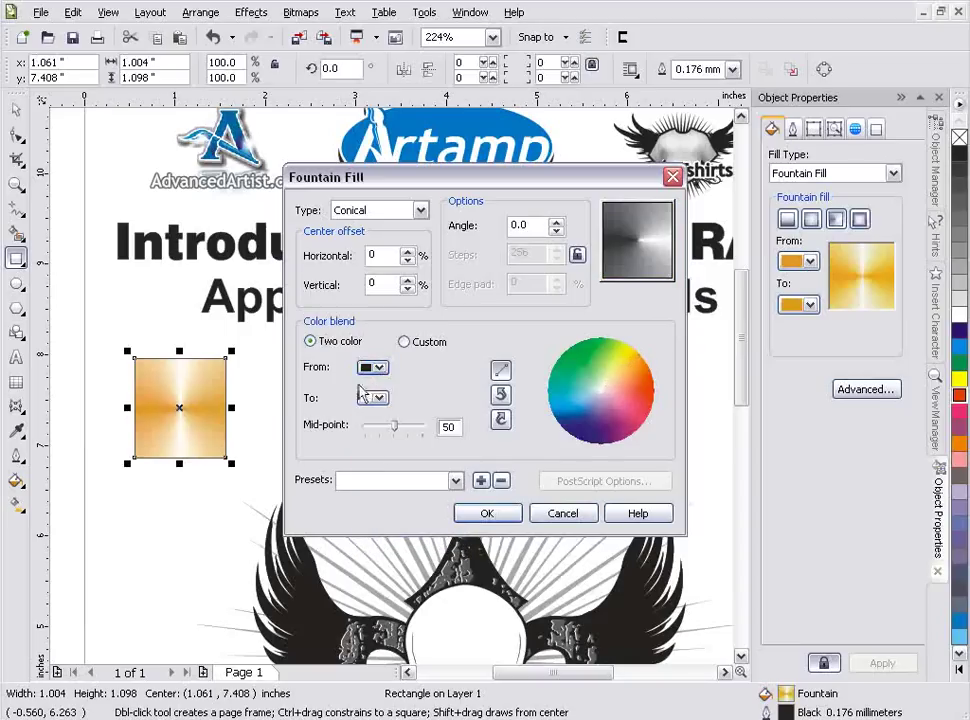
- Change the rectangle's fountain fill type to Linear and apply it with a mid-point of 36
{"action": "left_click", "coordinate": [421, 212]}
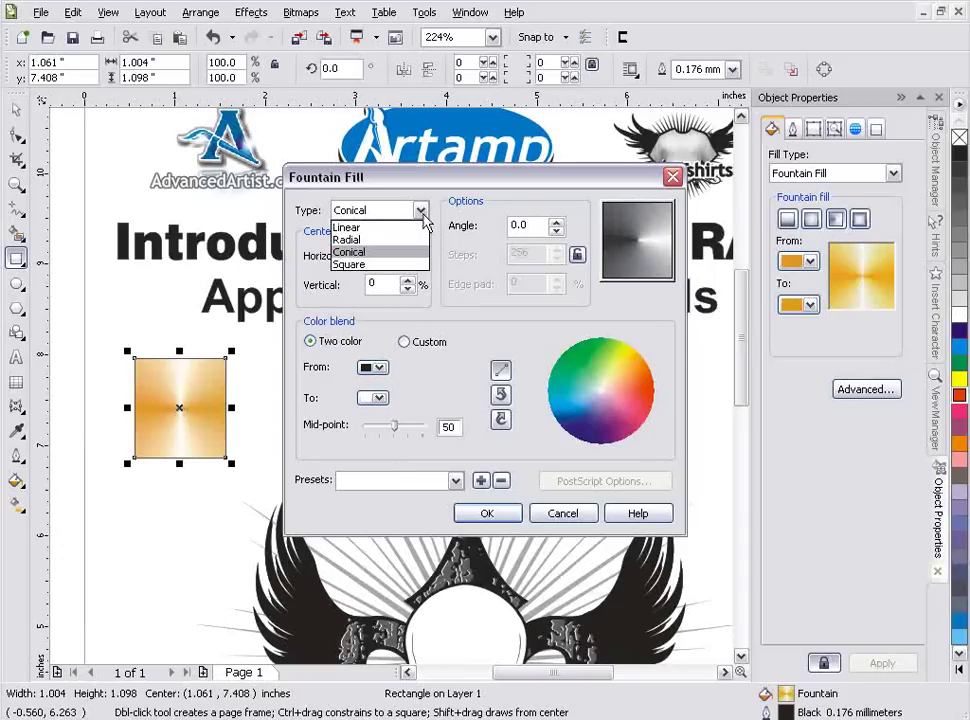
{"action": "left_click", "coordinate": [420, 228]}
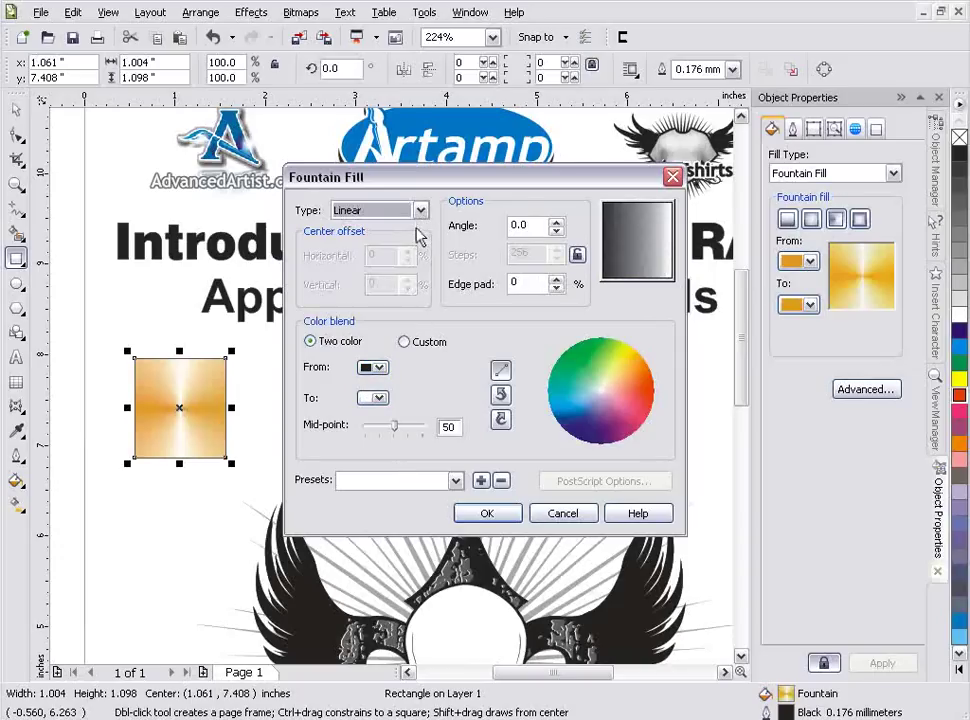
{"action": "mouse_move", "coordinate": [394, 427]}
{"action": "left_mouse_down"}
{"action": "mouse_move", "coordinate": [418, 430]}
{"action": "mouse_move", "coordinate": [378, 430]}
{"action": "mouse_move", "coordinate": [406, 431]}
{"action": "mouse_move", "coordinate": [390, 432]}
{"action": "left_mouse_up"}
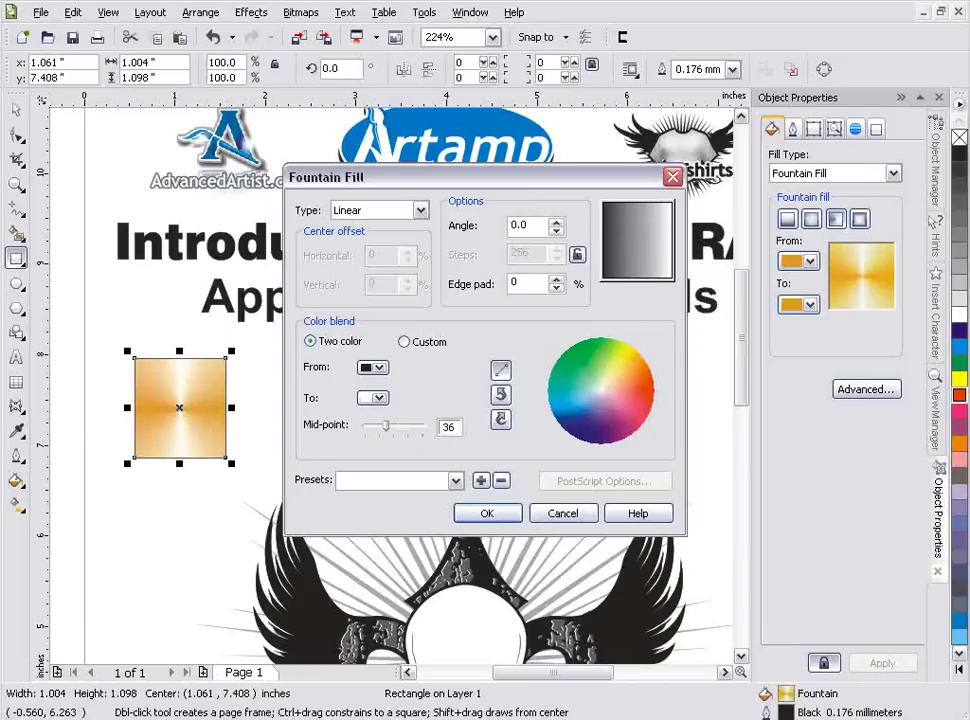
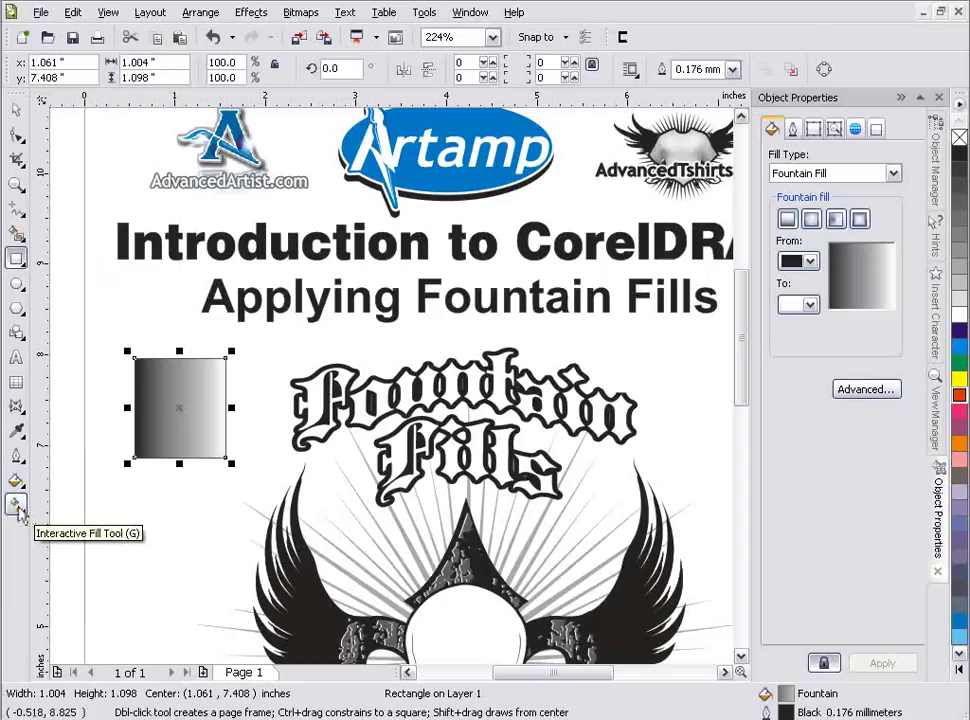
- Activate the Interactive Fill tool, float its property bar over the page and collapse the Object Properties docker
{"action": "left_click", "coordinate": [17, 505]}
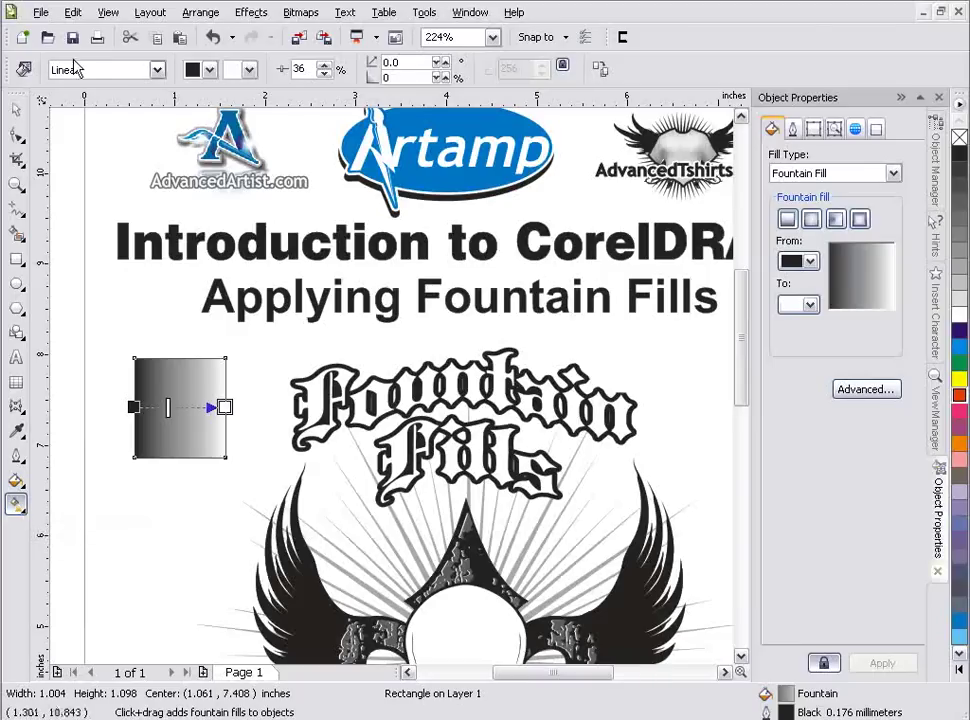
{"action": "left_click_drag", "start_coordinate": [8, 69], "coordinate": [165, 259]}
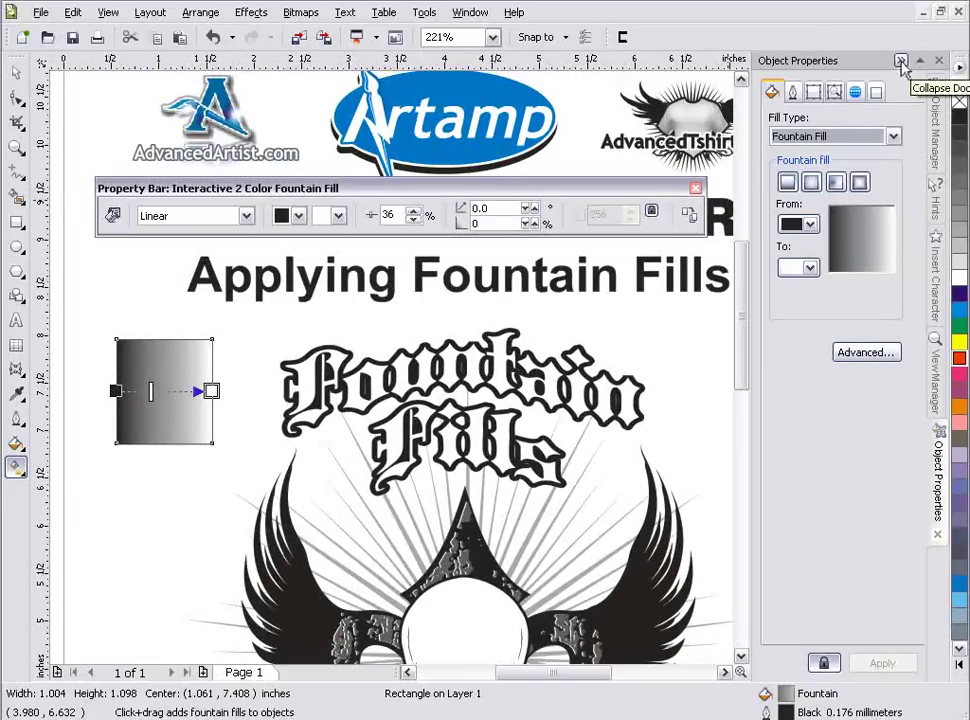
{"action": "left_click", "coordinate": [902, 63]}
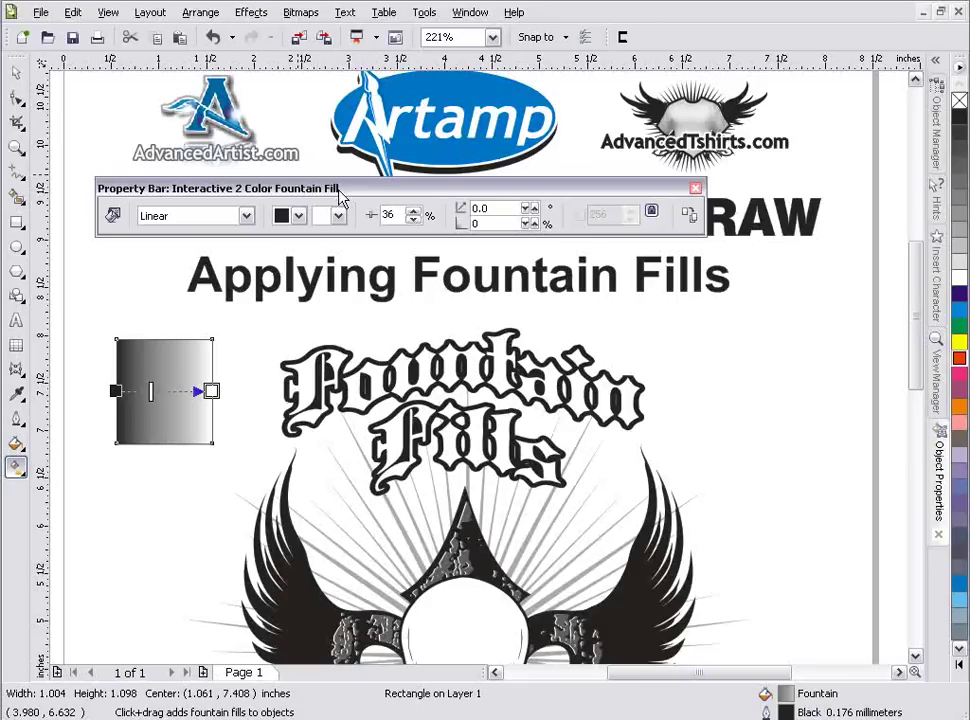
- Raise the rectangle's fountain fill midpoint to 61% and set its start color to blue
{"action": "left_click", "coordinate": [378, 224]}
{"action": "mouse_move", "coordinate": [412, 215]}
{"action": "left_mouse_down"}
{"action": "mouse_move", "coordinate": [420, 233]}
{"action": "mouse_move", "coordinate": [418, 199]}
{"action": "left_mouse_up"}
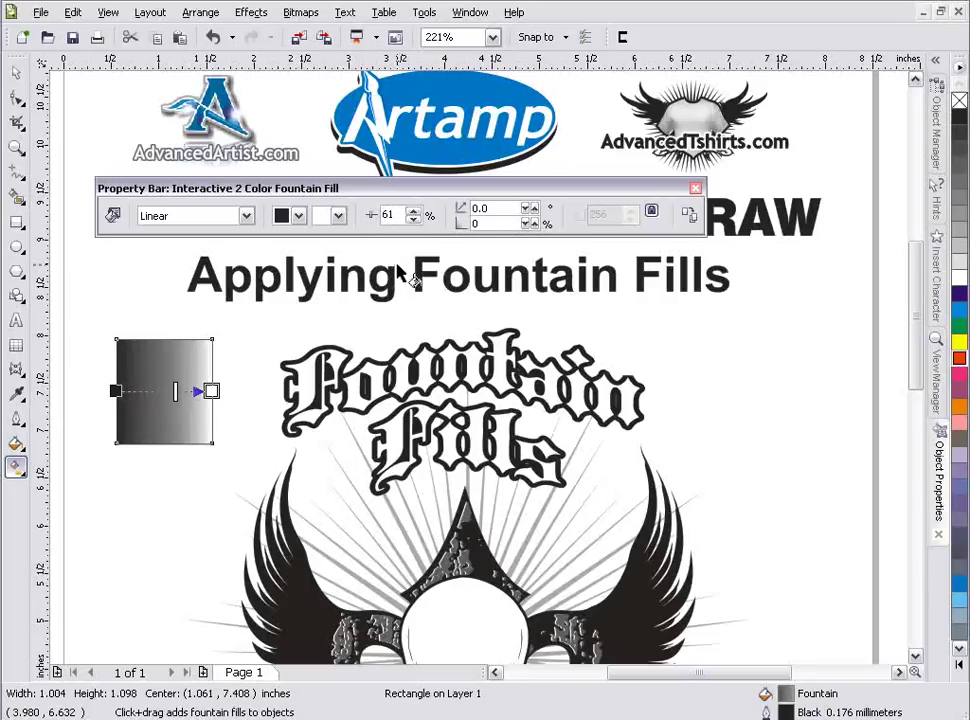
{"action": "left_click", "coordinate": [298, 216]}
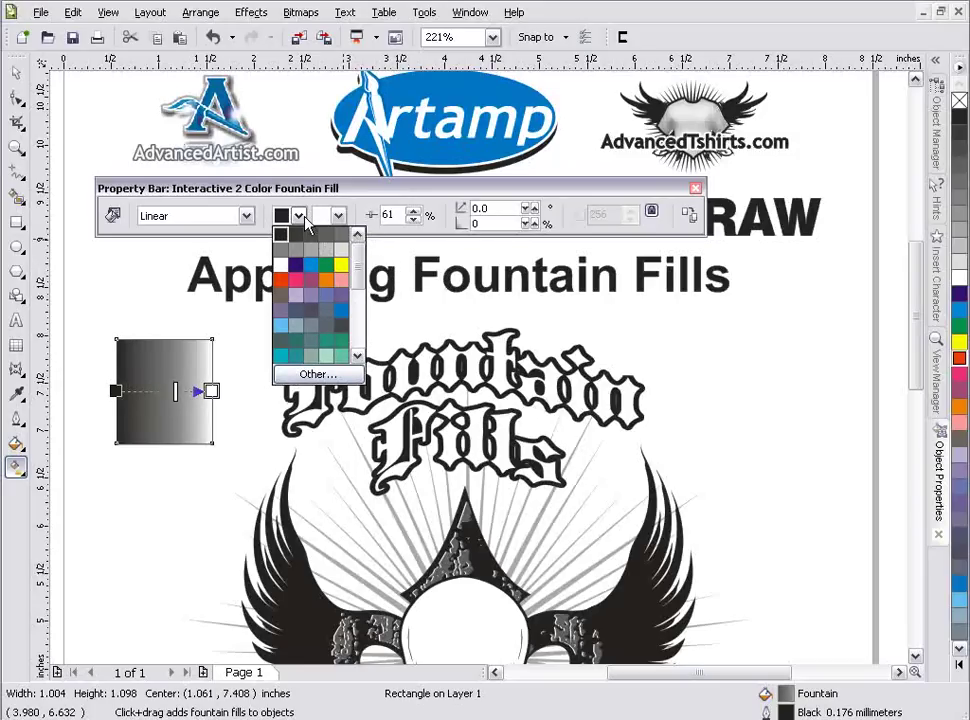
{"action": "left_click", "coordinate": [316, 264]}
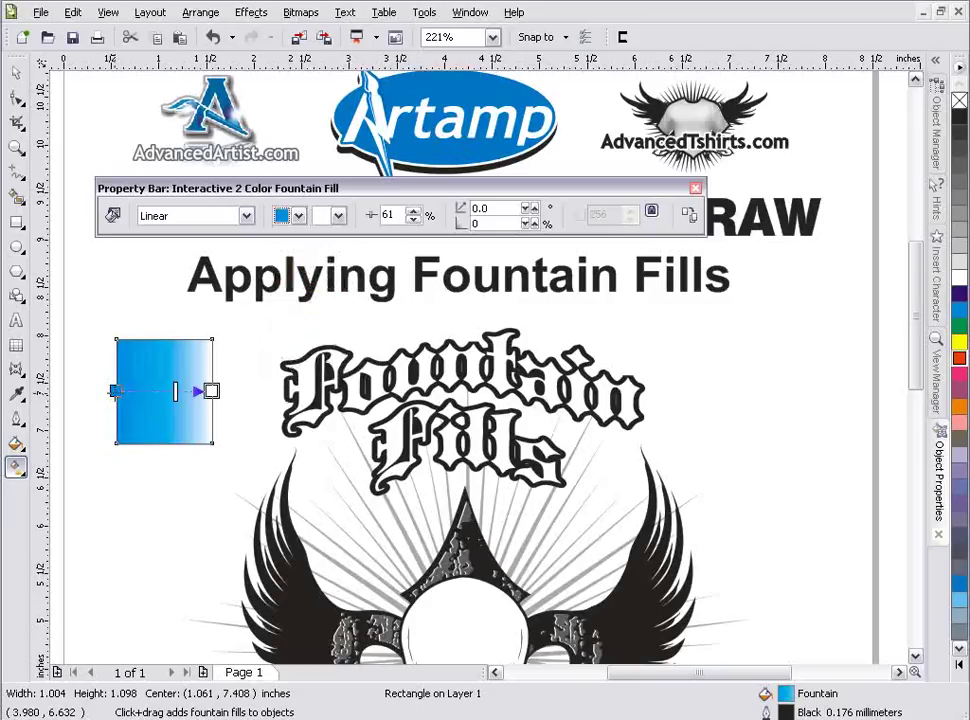
- Set the rectangle's fill end color to light blue and its start color to dark blue
{"action": "left_click", "coordinate": [338, 216]}
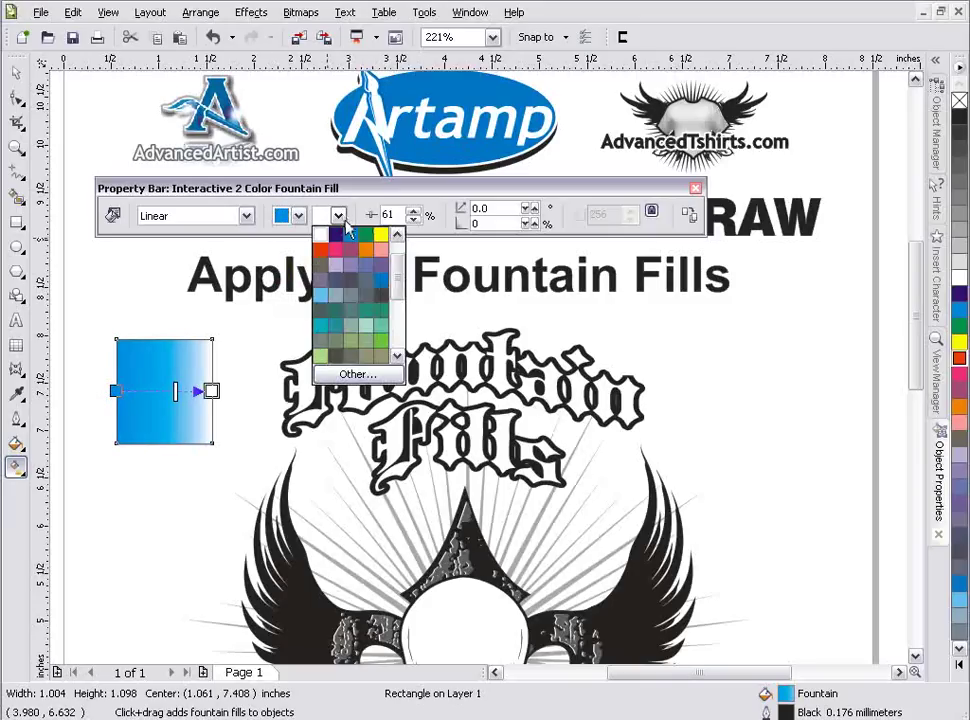
{"action": "left_click", "coordinate": [321, 298]}
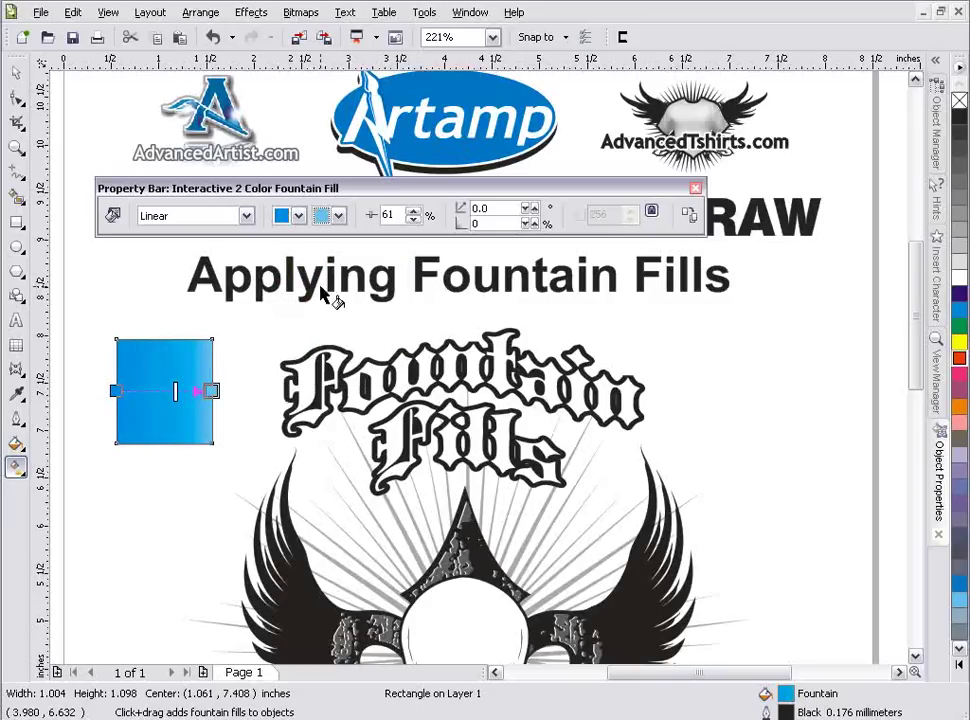
{"action": "left_click", "coordinate": [298, 216]}
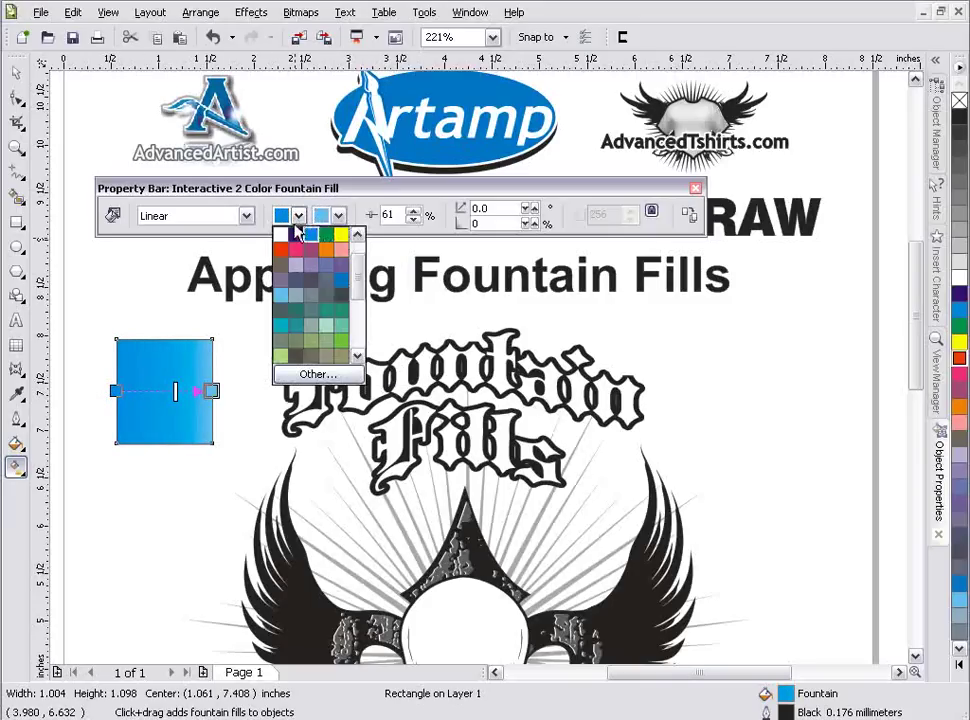
{"action": "left_click", "coordinate": [289, 314]}
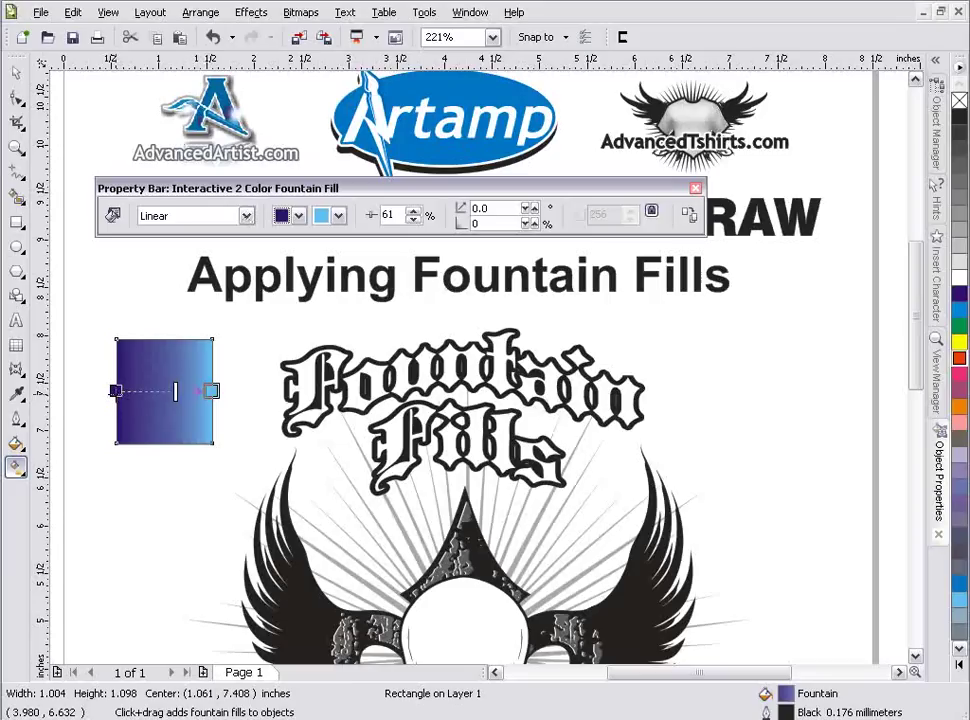
- Recolor the fill's start node on the rectangle red and then black, and its end node gray, using the palette swatches
{"action": "left_click", "coordinate": [114, 391]}
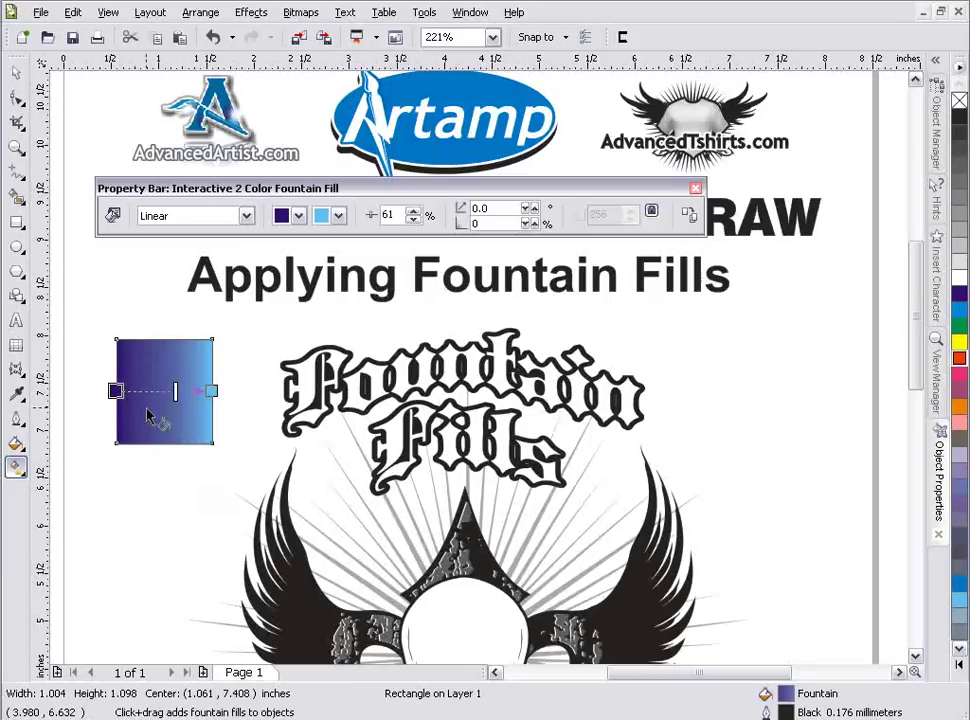
{"action": "left_click", "coordinate": [960, 366]}
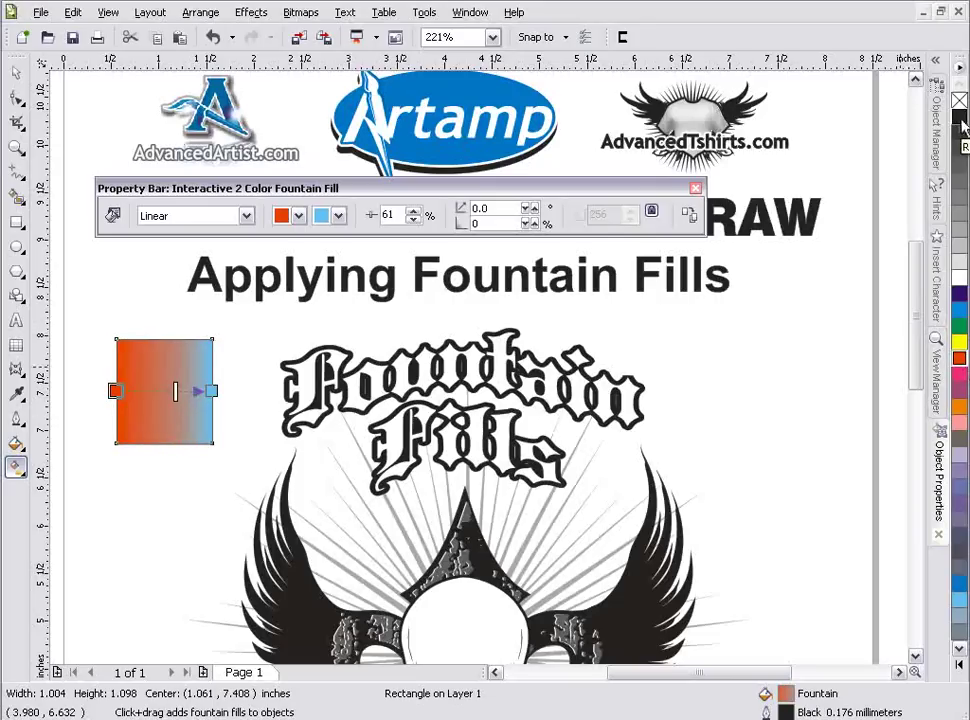
{"action": "scroll", "coordinate": [896, 195], "scroll_direction": "right", "scroll_amount": 1}
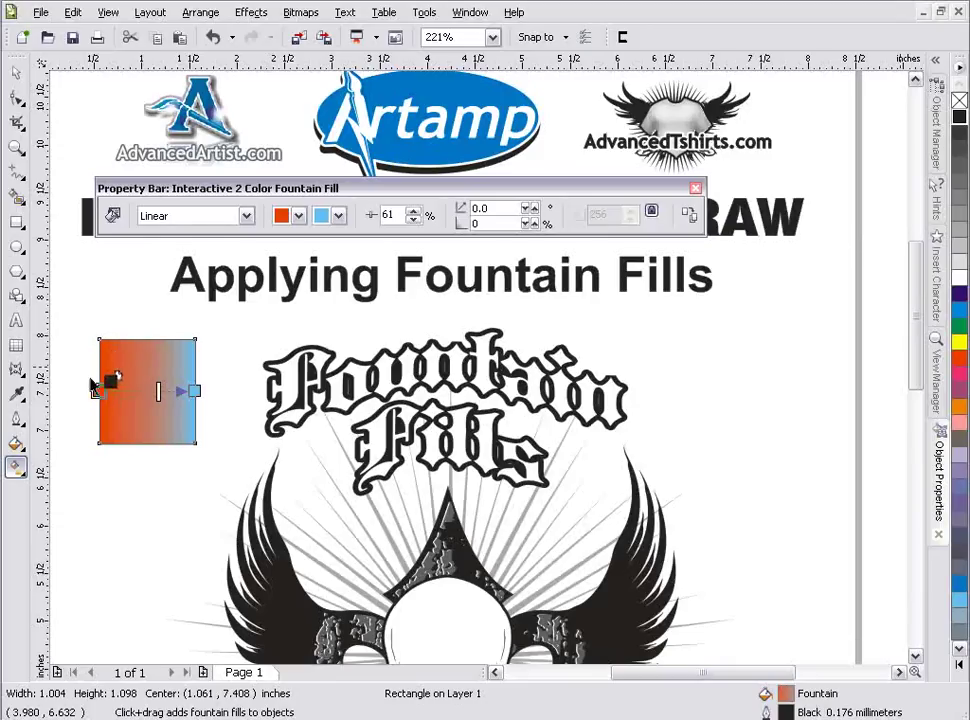
{"action": "left_click_drag", "start_coordinate": [102, 390], "coordinate": [98, 391]}
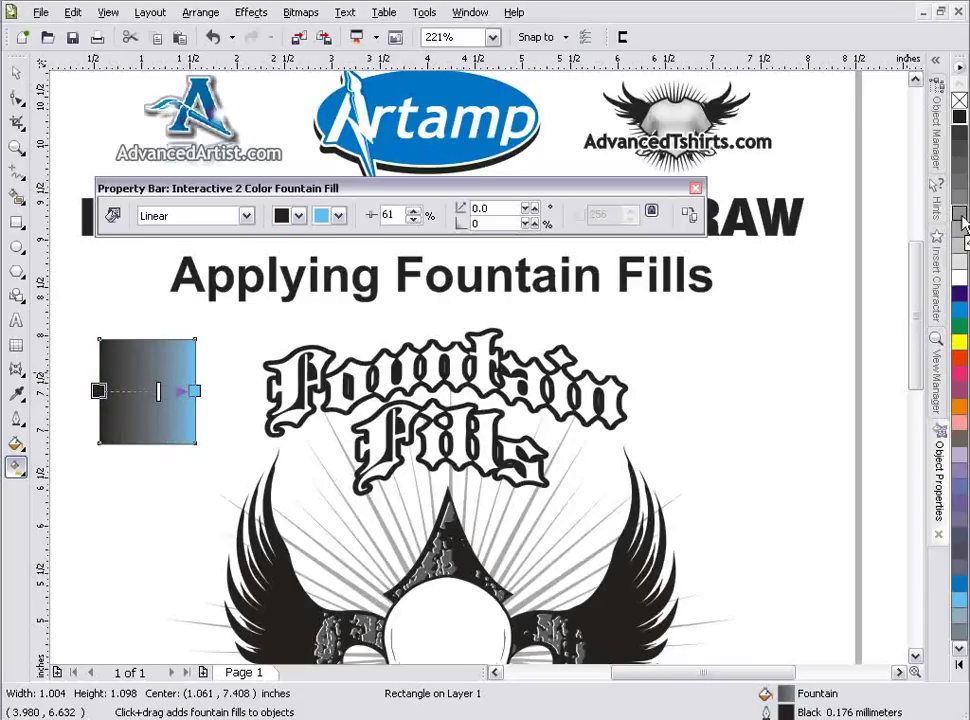
{"action": "left_click_drag", "start_coordinate": [962, 222], "coordinate": [196, 394]}
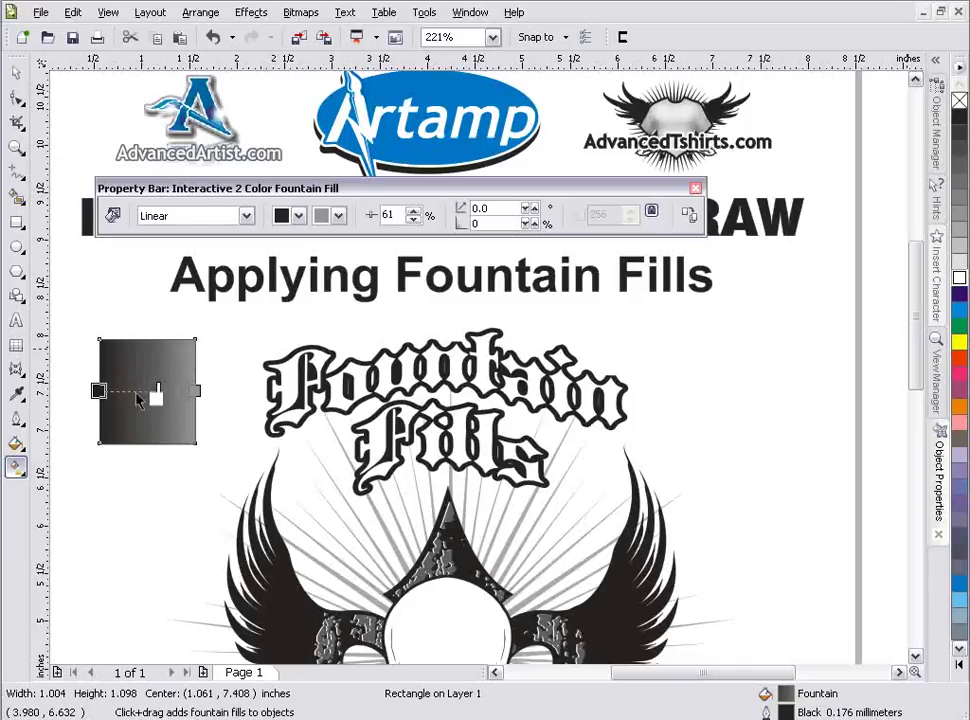
- Add a white color node at 68% on the rectangle's fill path and angle the path diagonally to about -48.5°
{"action": "left_click_drag", "start_coordinate": [138, 397], "coordinate": [165, 390]}
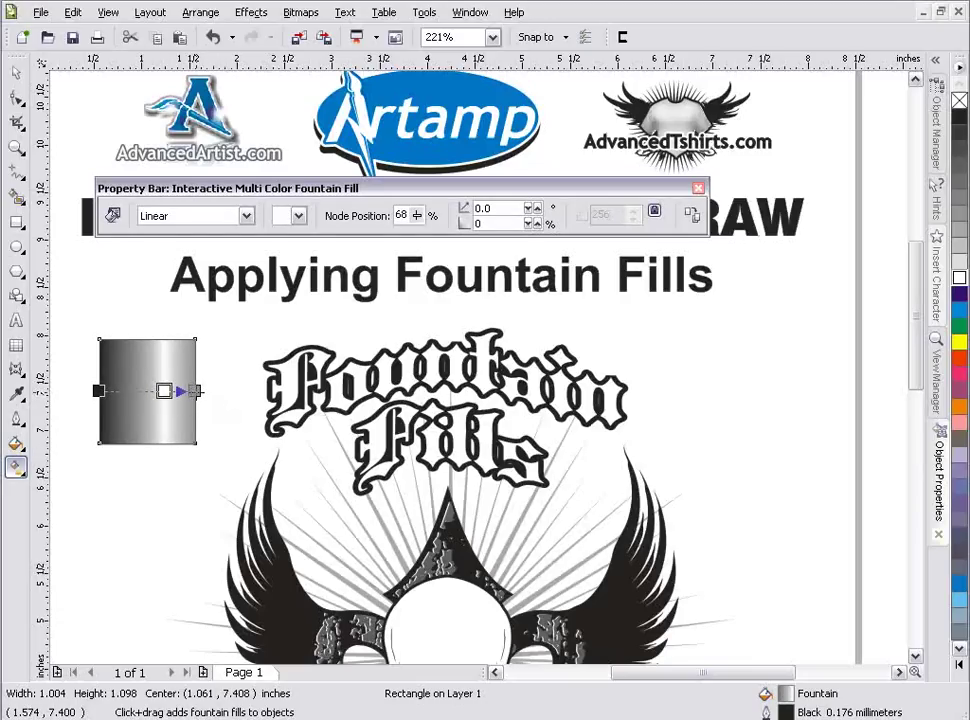
{"action": "left_click_drag", "start_coordinate": [194, 390], "coordinate": [206, 476]}
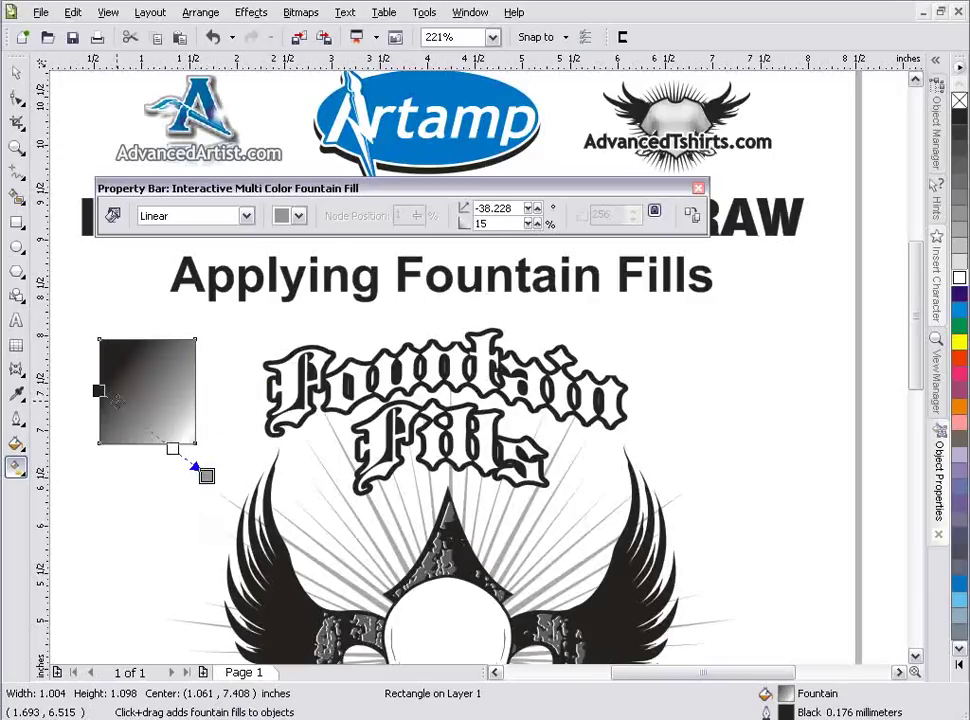
{"action": "left_click_drag", "start_coordinate": [96, 389], "coordinate": [74, 328]}
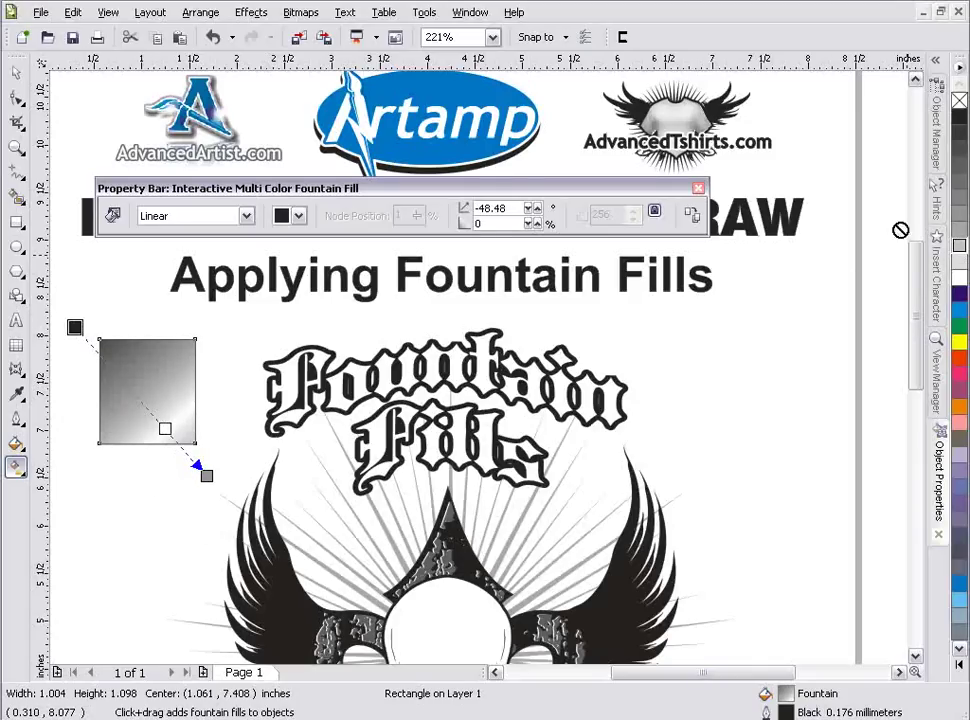
- Add a light gray node near the middle of the rectangle's fill path and a white node between it and the black start
{"action": "double_click", "coordinate": [140, 402]}
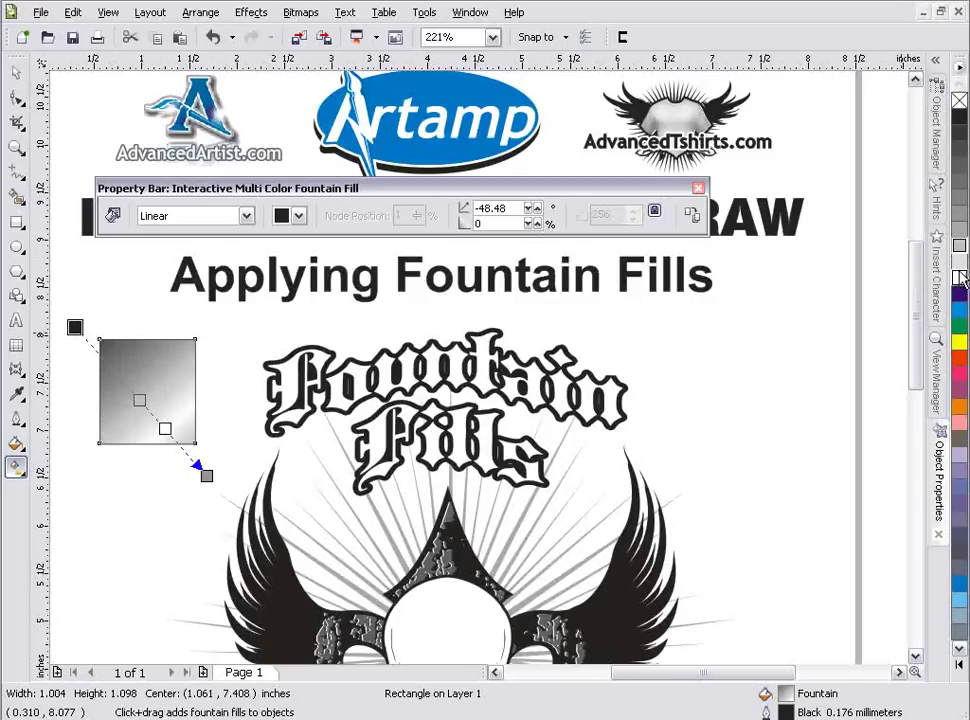
{"action": "left_click_drag", "start_coordinate": [938, 275], "coordinate": [115, 373]}
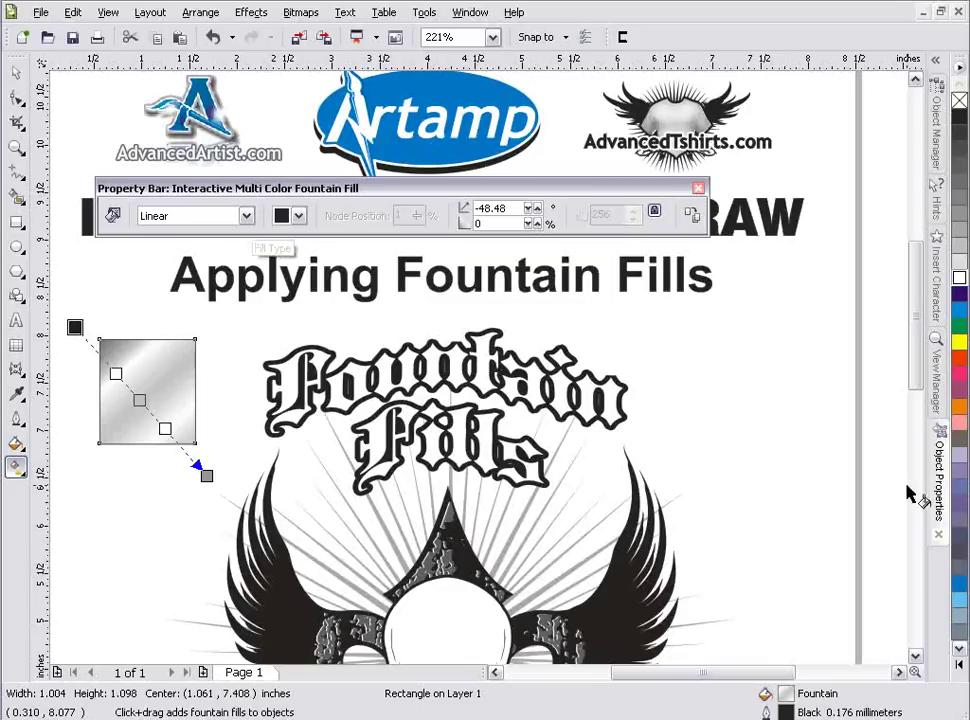
- Apply a linear fountain fill to the white skull from forehead to chin at about -86.6° and add a gray node midway
{"action": "left_click_drag", "start_coordinate": [915, 330], "coordinate": [918, 368]}
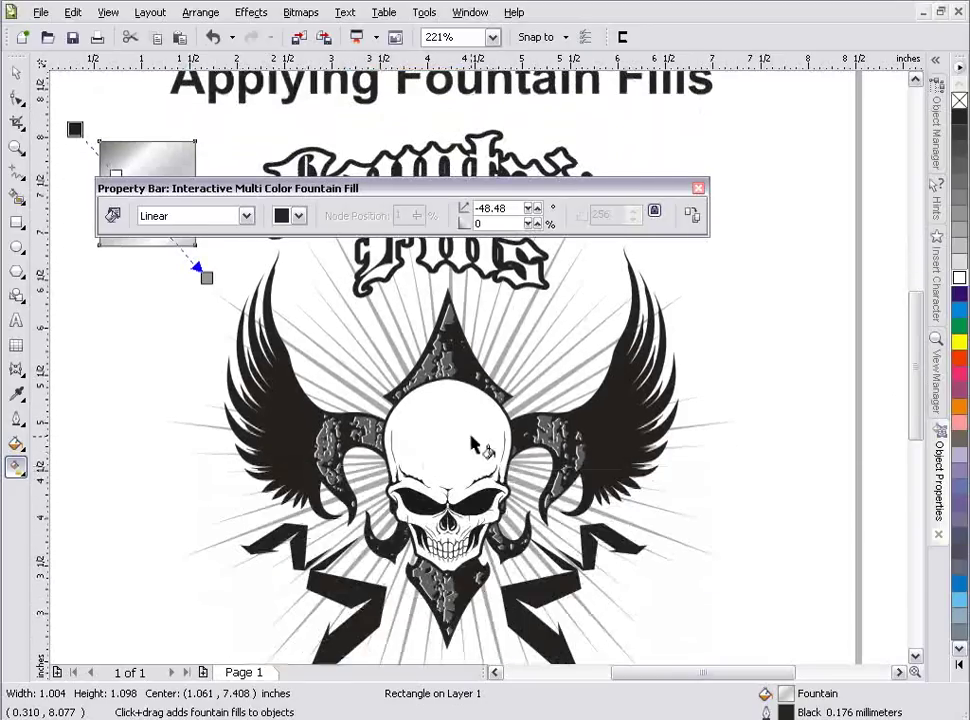
{"action": "left_click", "coordinate": [475, 443]}
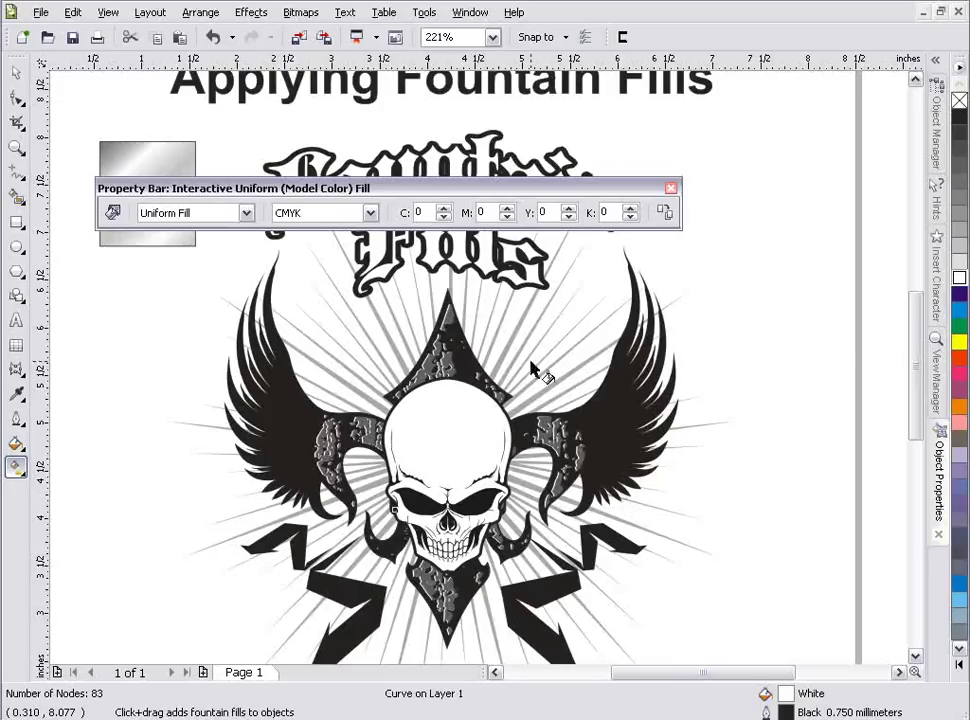
{"action": "left_click", "coordinate": [18, 469]}
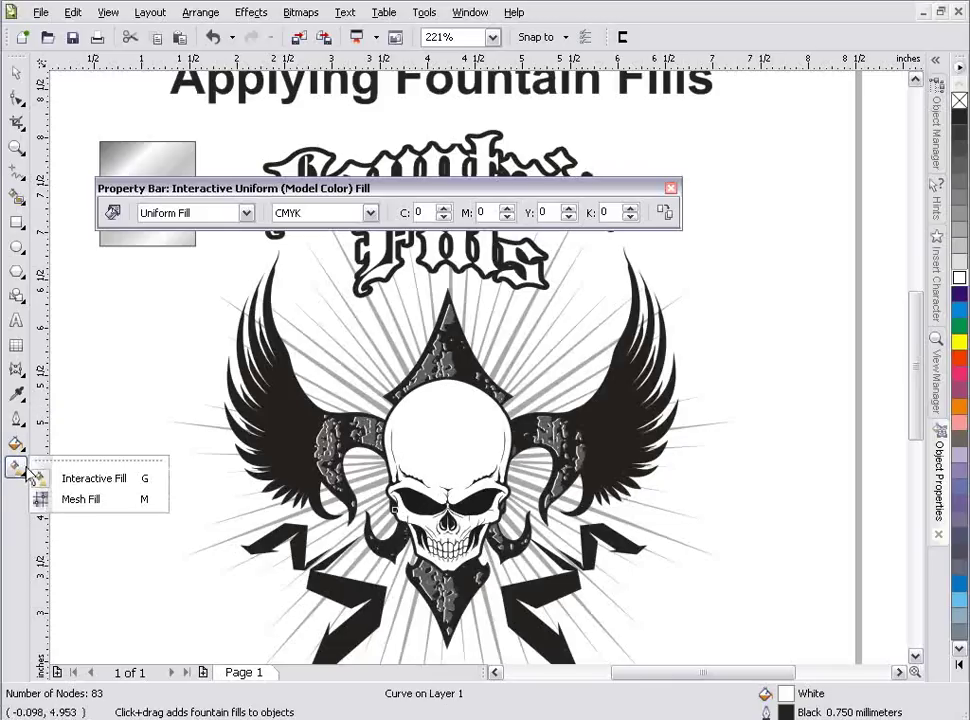
{"action": "left_click", "coordinate": [96, 479]}
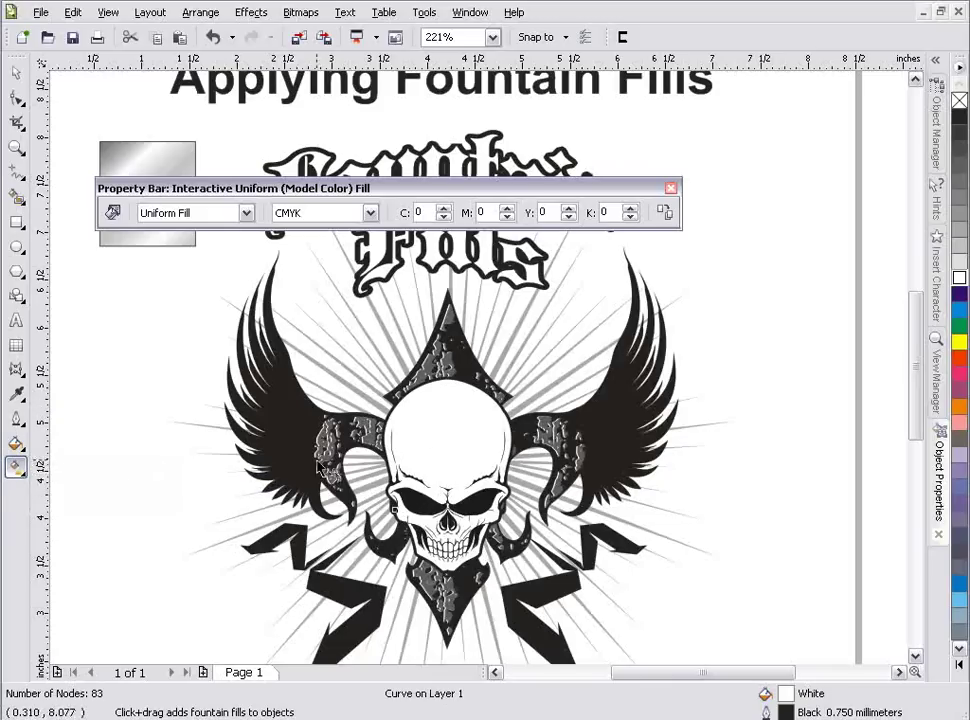
{"action": "left_click_drag", "start_coordinate": [443, 389], "coordinate": [453, 570]}
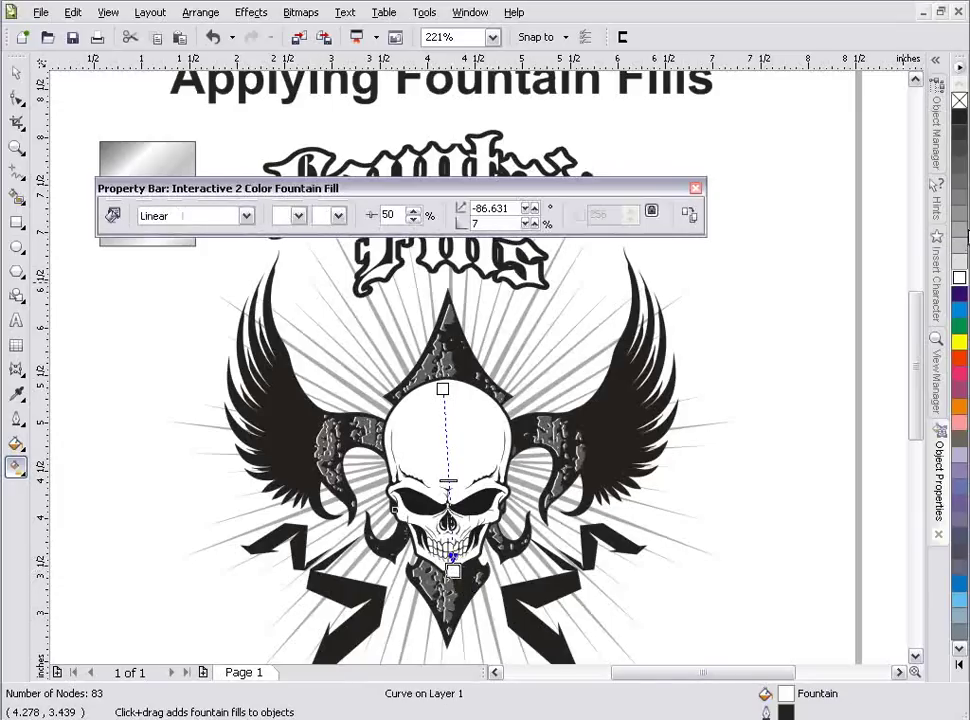
{"action": "left_click_drag", "start_coordinate": [963, 200], "coordinate": [446, 458]}
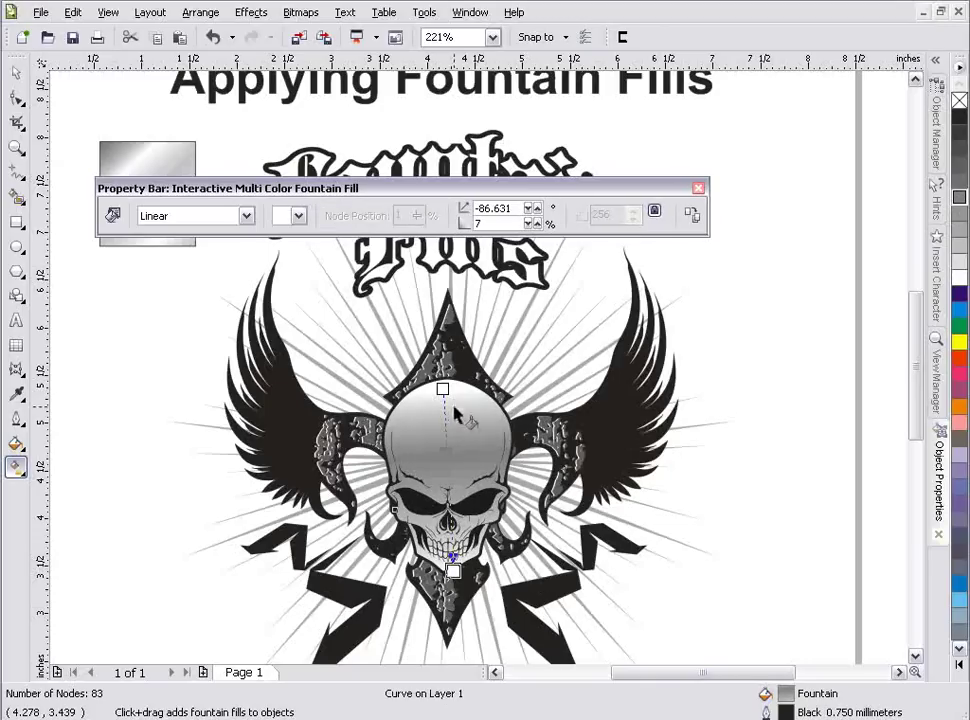
- Switch the skull's fill to radial, centered on the forehead and ending at the brow, with a dark gray end node
{"action": "left_click", "coordinate": [246, 216]}
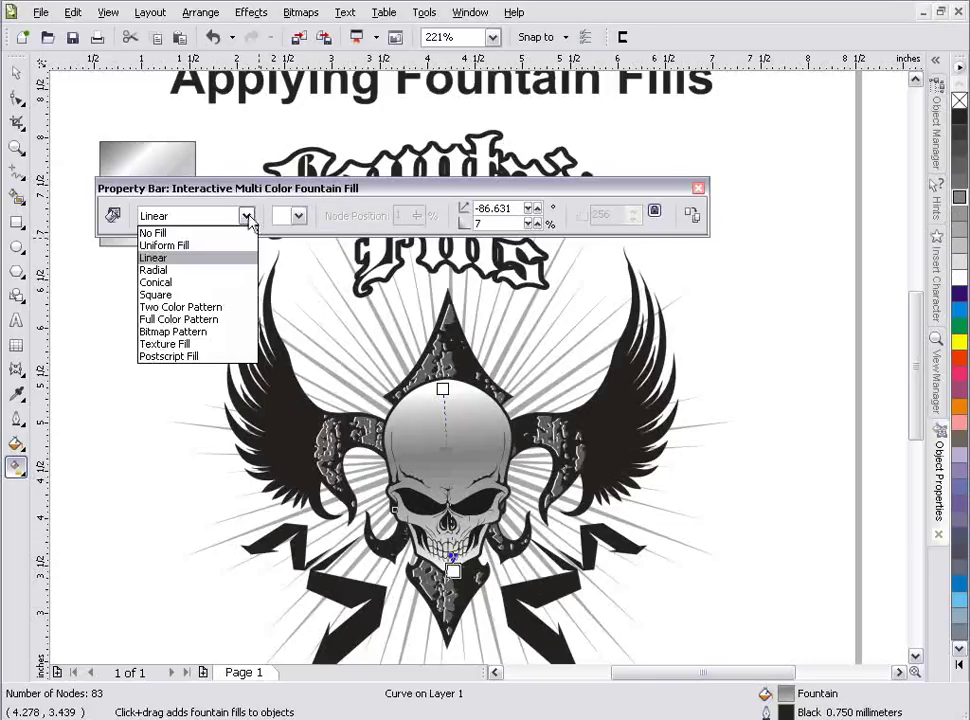
{"action": "left_click", "coordinate": [153, 270]}
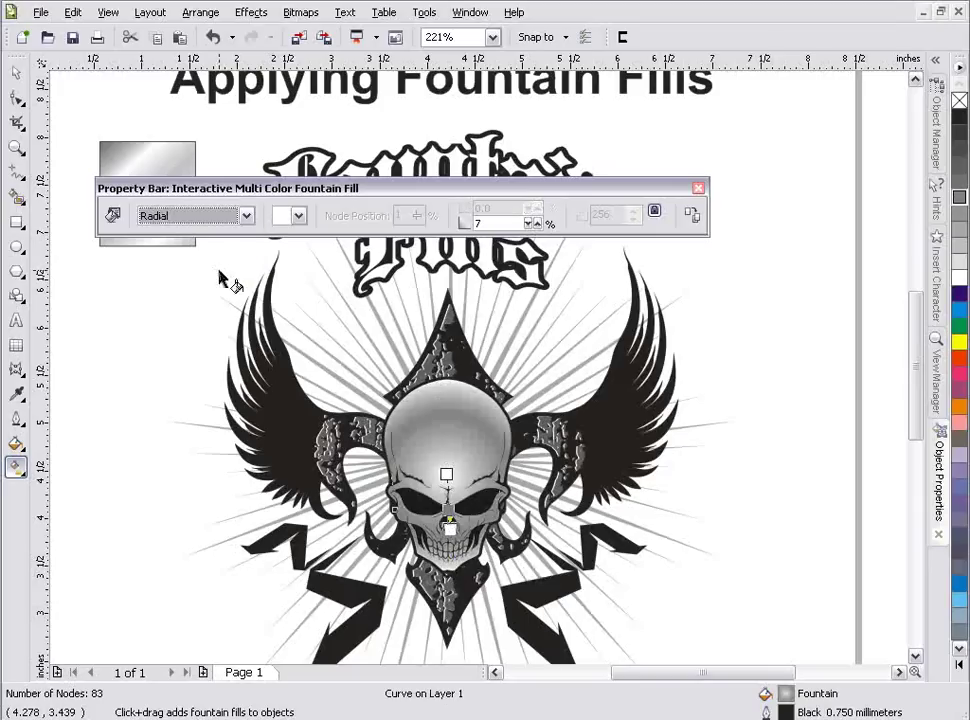
{"action": "left_click_drag", "start_coordinate": [446, 474], "coordinate": [450, 427]}
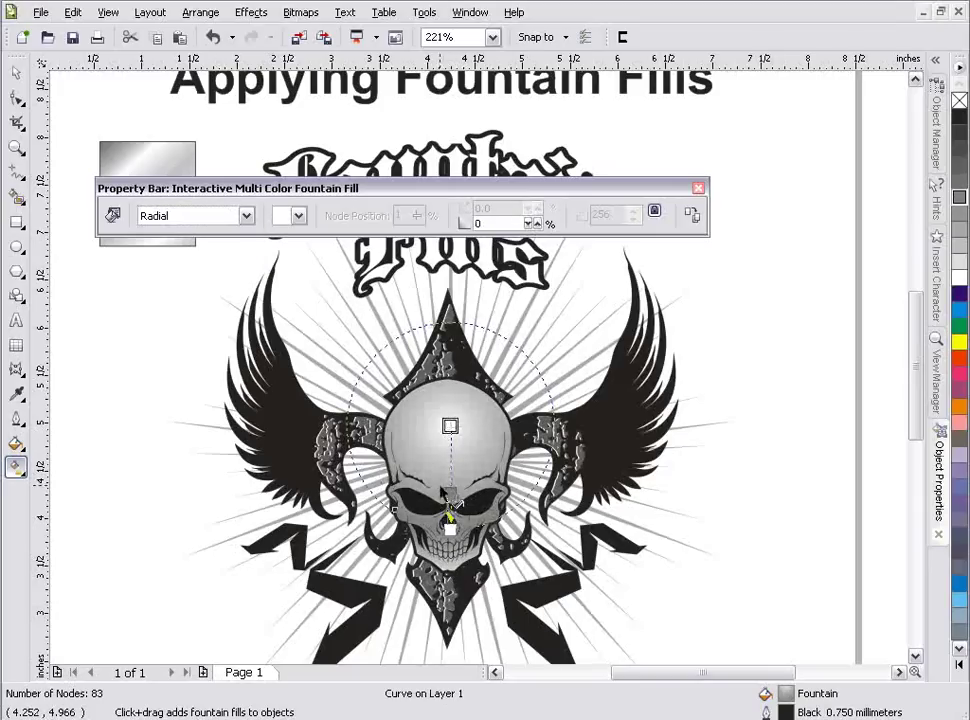
{"action": "left_click_drag", "start_coordinate": [449, 518], "coordinate": [451, 558]}
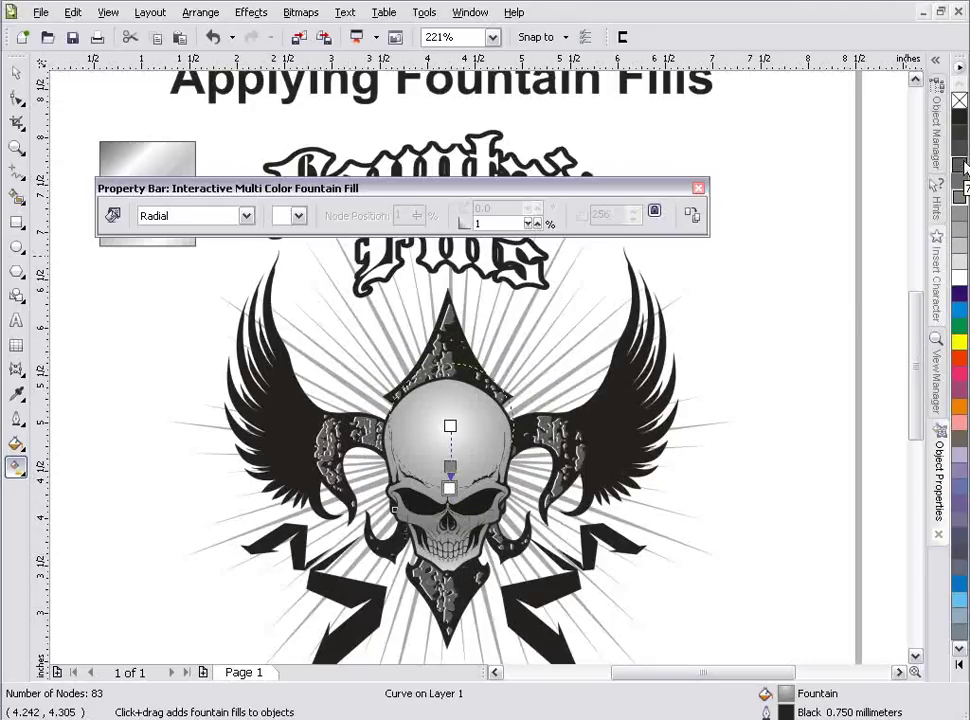
{"action": "left_click_drag", "start_coordinate": [963, 167], "coordinate": [540, 515]}
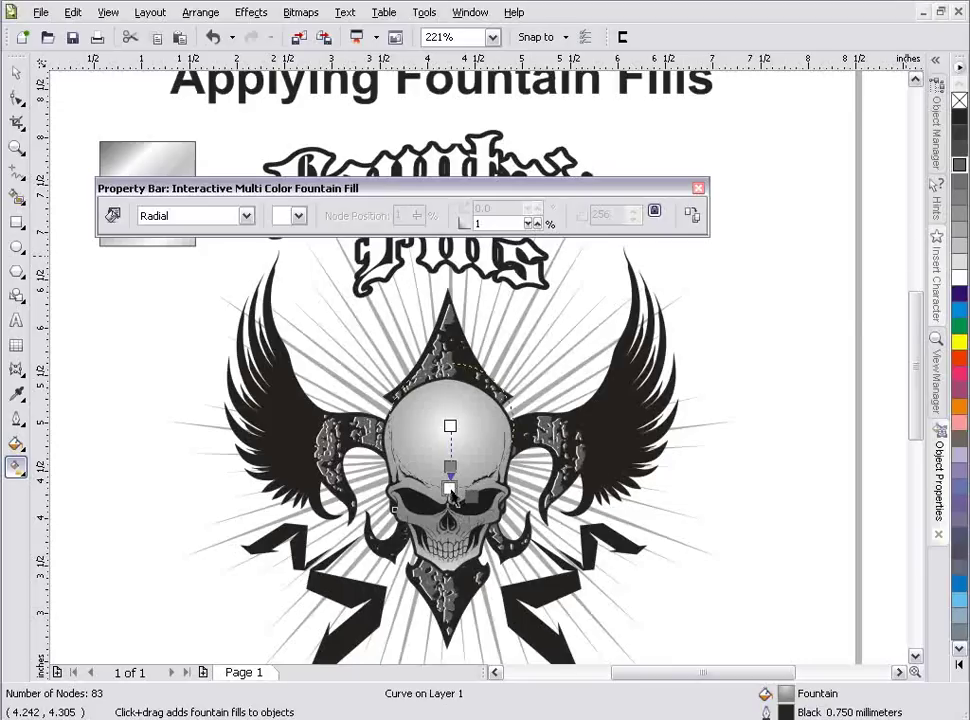
{"action": "left_click", "coordinate": [449, 489]}
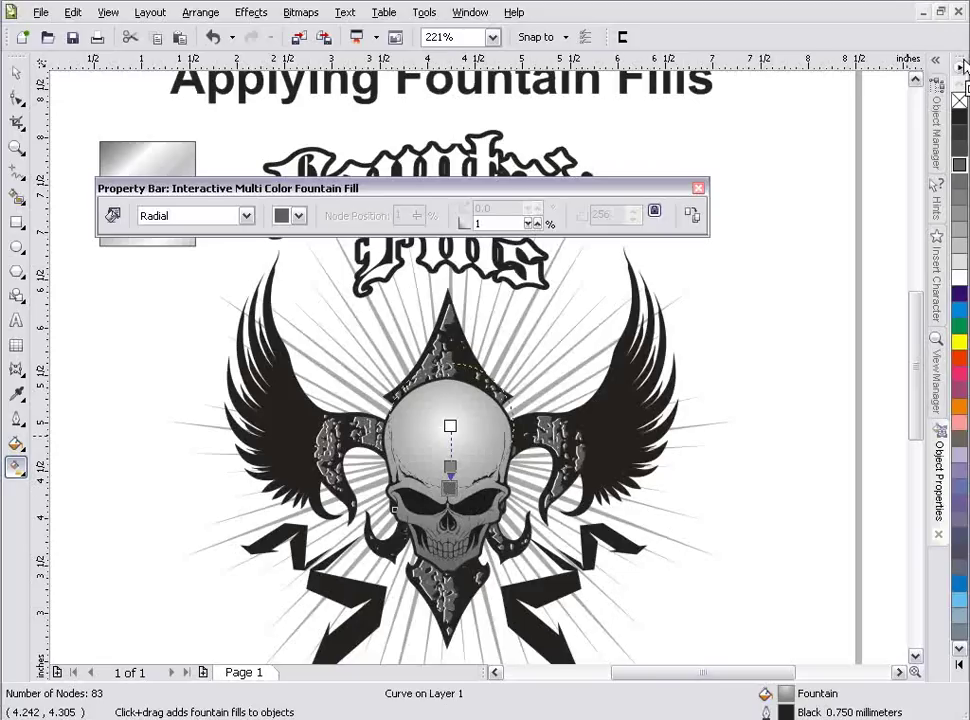
- Float the color palette, recolor the skull fill's middle node pale yellow and end node peach, and move the middle node to 52%
{"action": "left_click_drag", "start_coordinate": [958, 200], "coordinate": [769, 393]}
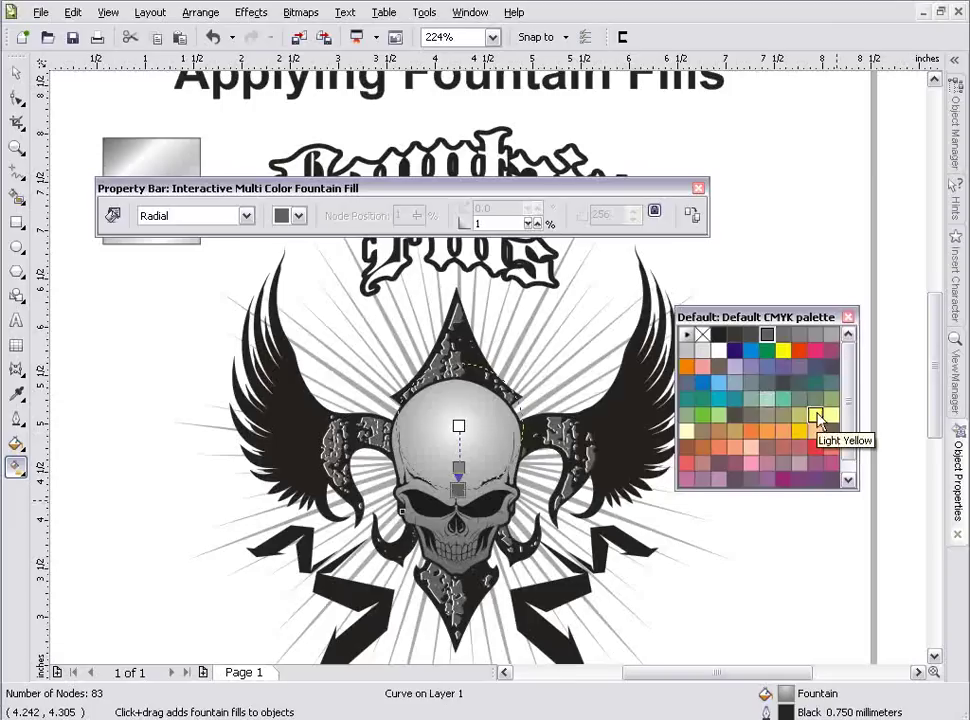
{"action": "left_click_drag", "start_coordinate": [690, 433], "coordinate": [459, 472]}
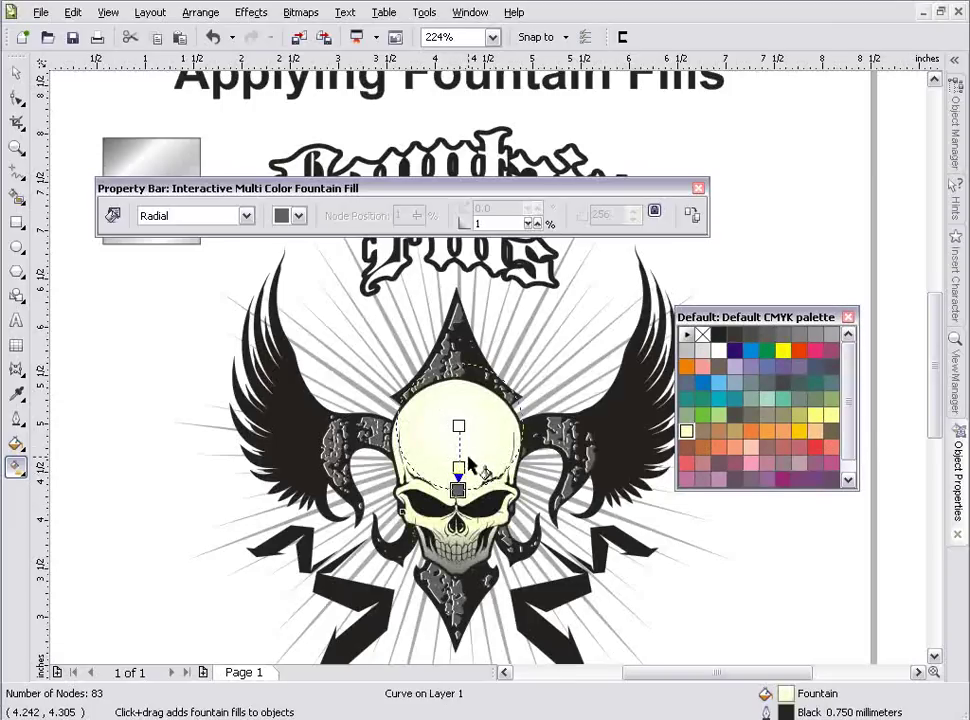
{"action": "left_click_drag", "start_coordinate": [819, 441], "coordinate": [458, 491]}
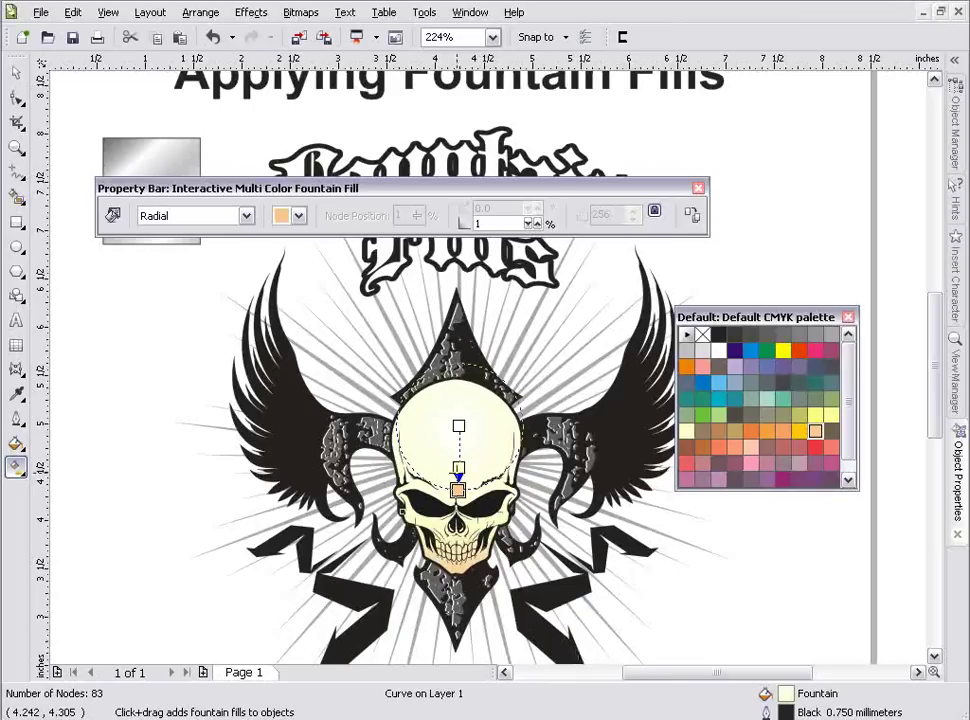
{"action": "double_click", "coordinate": [458, 467]}
{"action": "left_click_drag", "start_coordinate": [458, 467], "coordinate": [458, 457]}
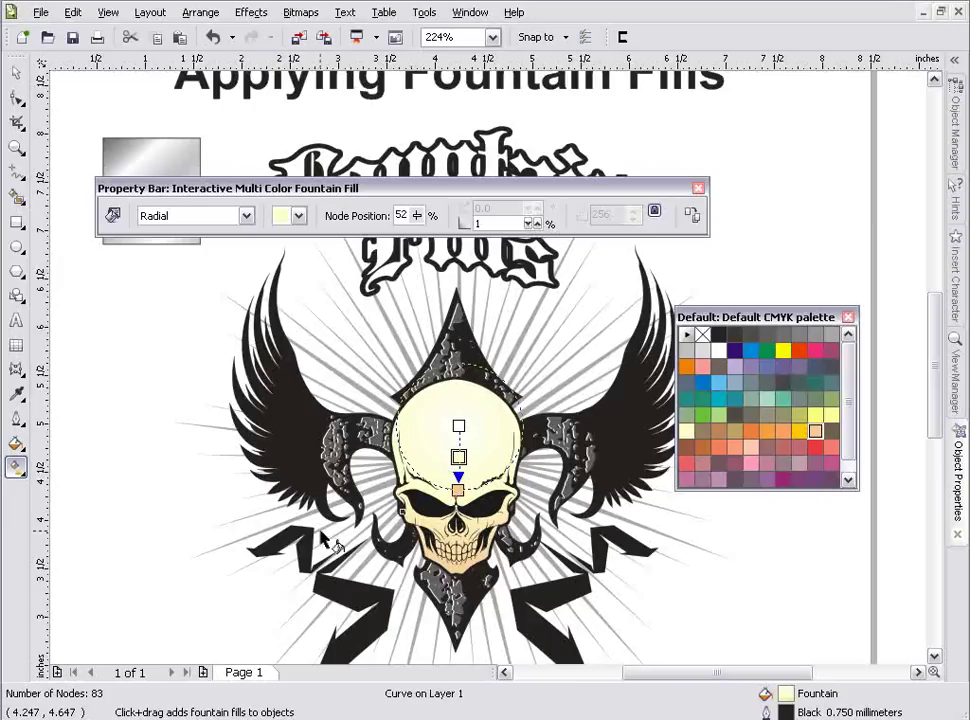
- Apply a linear gray-to-white fountain fill down the sunburst rays behind the skull at about -89°
{"action": "left_click", "coordinate": [390, 331]}
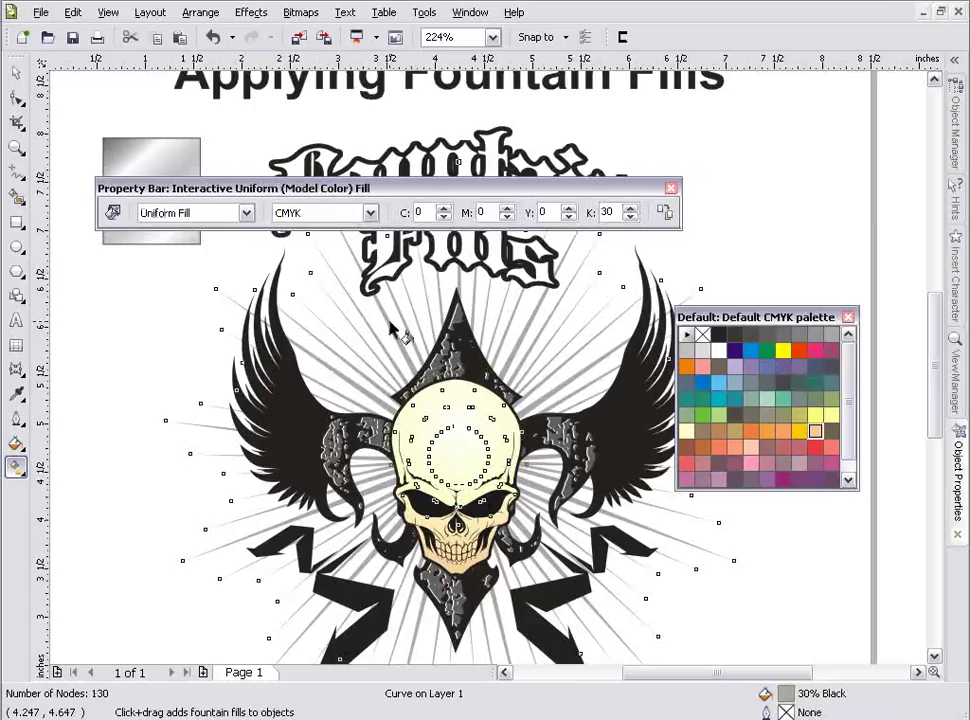
{"action": "left_click_drag", "start_coordinate": [390, 325], "coordinate": [381, 533]}
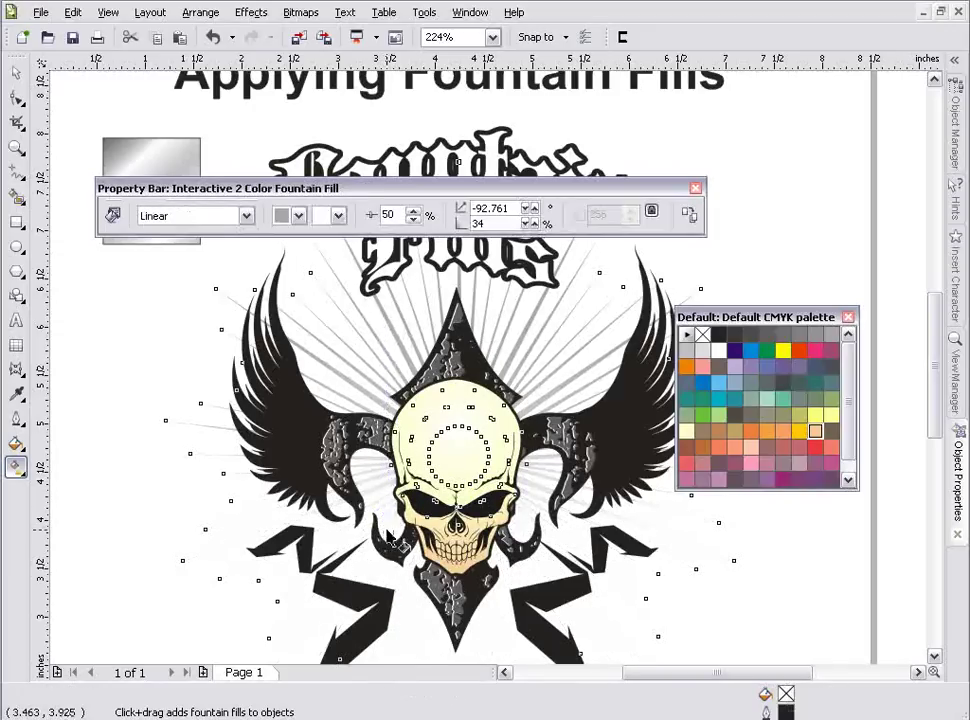
{"action": "left_click_drag", "start_coordinate": [387, 530], "coordinate": [384, 466]}
{"action": "left_click_drag", "start_coordinate": [387, 316], "coordinate": [381, 296]}
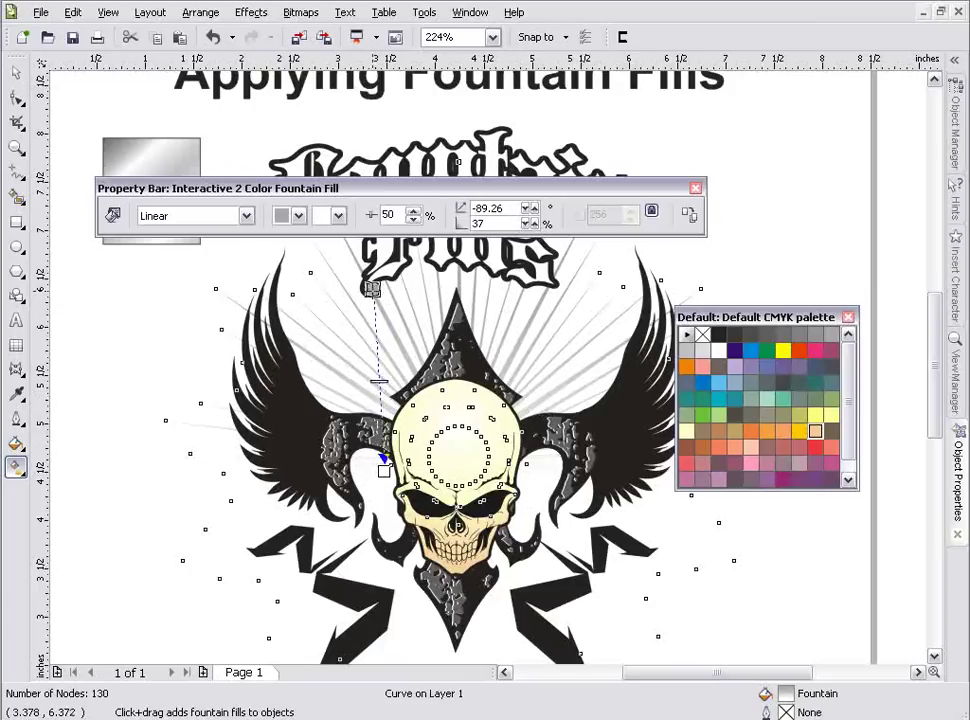
{"action": "left_click_drag", "start_coordinate": [381, 296], "coordinate": [381, 293]}
- Make the rays' start node black, add a black node at 82%, and shorten the fill path to end beside the skull
{"action": "left_click_drag", "start_coordinate": [722, 342], "coordinate": [381, 295]}
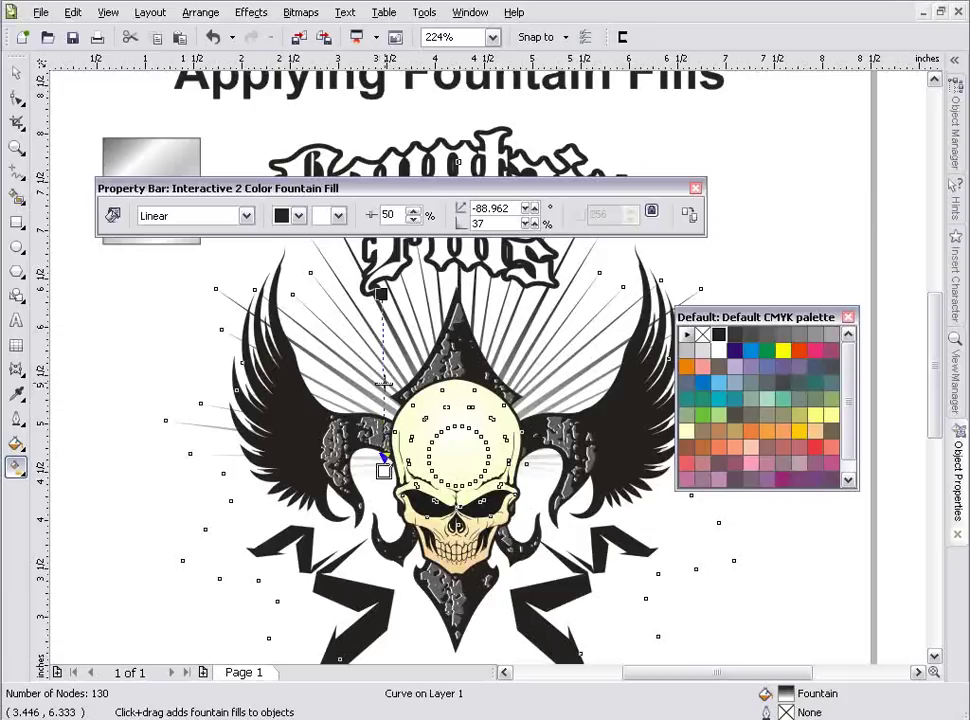
{"action": "mouse_move", "coordinate": [384, 384]}
{"action": "left_mouse_down"}
{"action": "mouse_move", "coordinate": [380, 420]}
{"action": "mouse_move", "coordinate": [381, 374]}
{"action": "mouse_move", "coordinate": [380, 420]}
{"action": "left_mouse_up"}
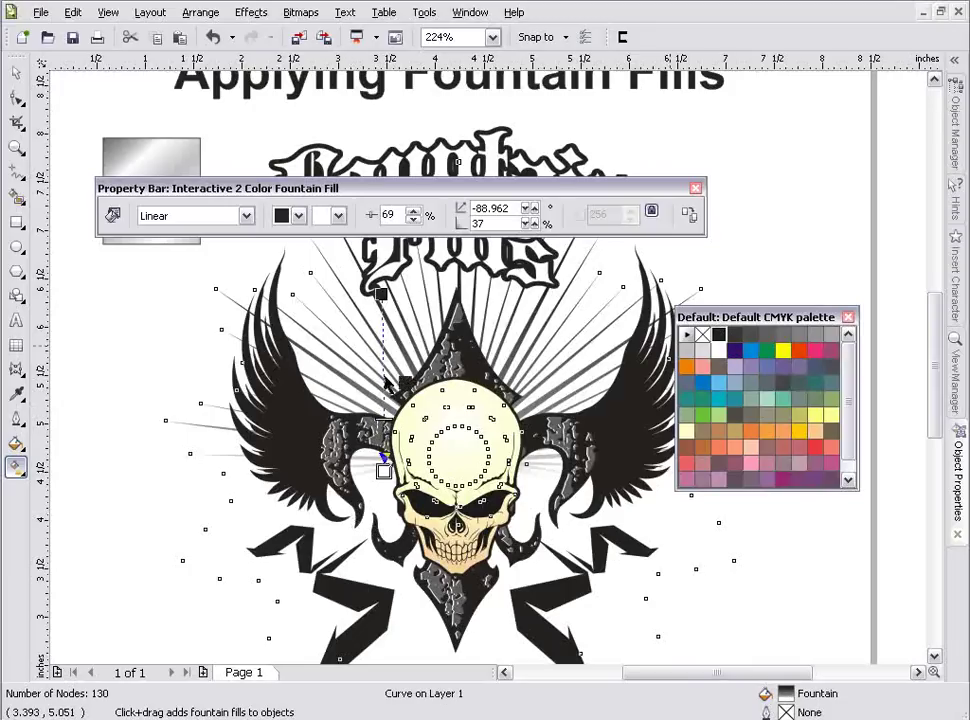
{"action": "double_click", "coordinate": [384, 416]}
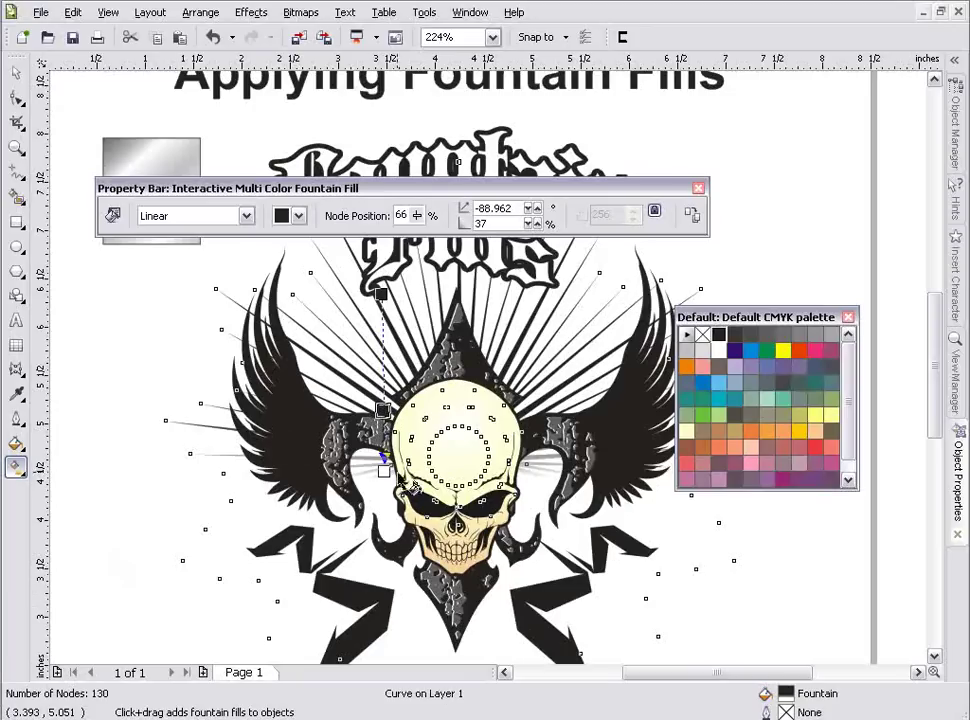
{"action": "left_click_drag", "start_coordinate": [384, 468], "coordinate": [386, 410]}
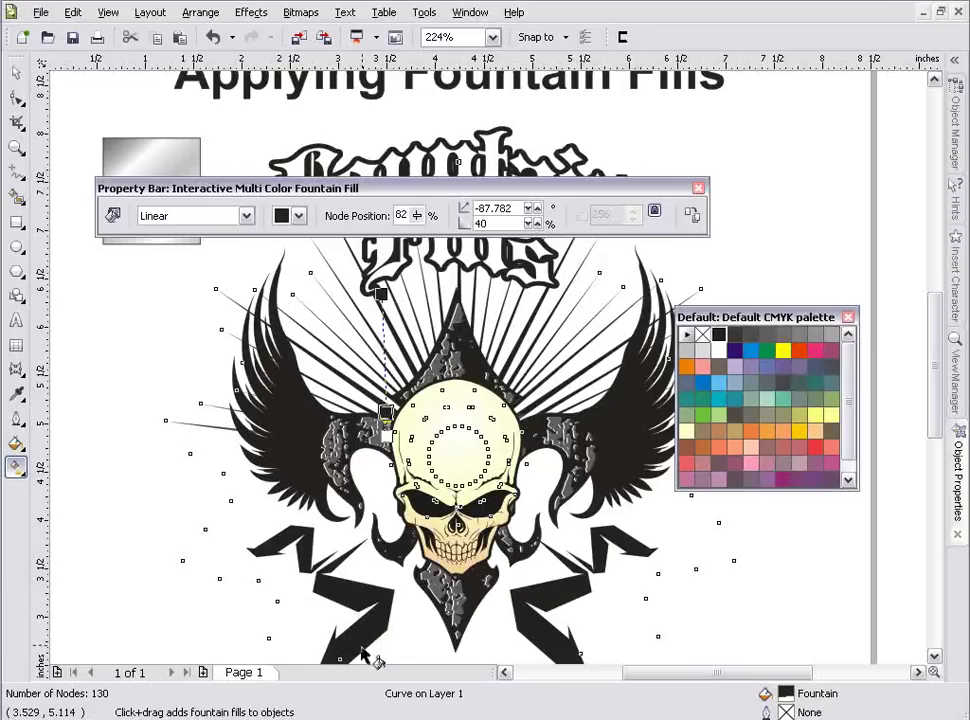
- Apply a linear black-to-white fountain fill diagonally across the large lower-left lightning bolt at about -126.6°
{"action": "left_click_drag", "start_coordinate": [931, 379], "coordinate": [935, 392]}
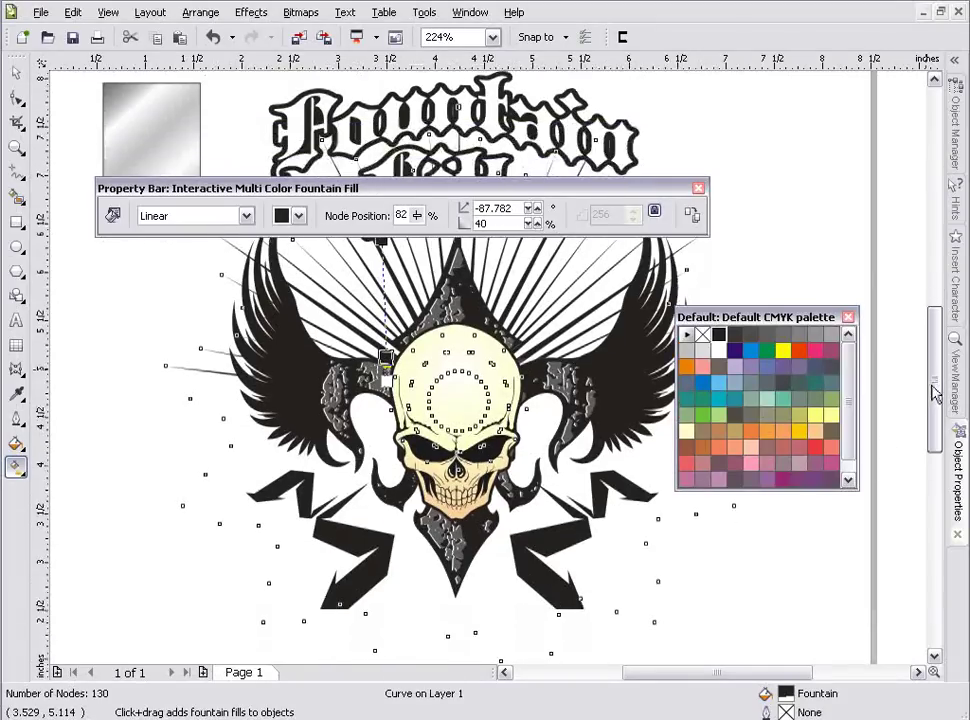
{"action": "left_click", "coordinate": [362, 469]}
{"action": "left_click_drag", "start_coordinate": [362, 468], "coordinate": [249, 613]}
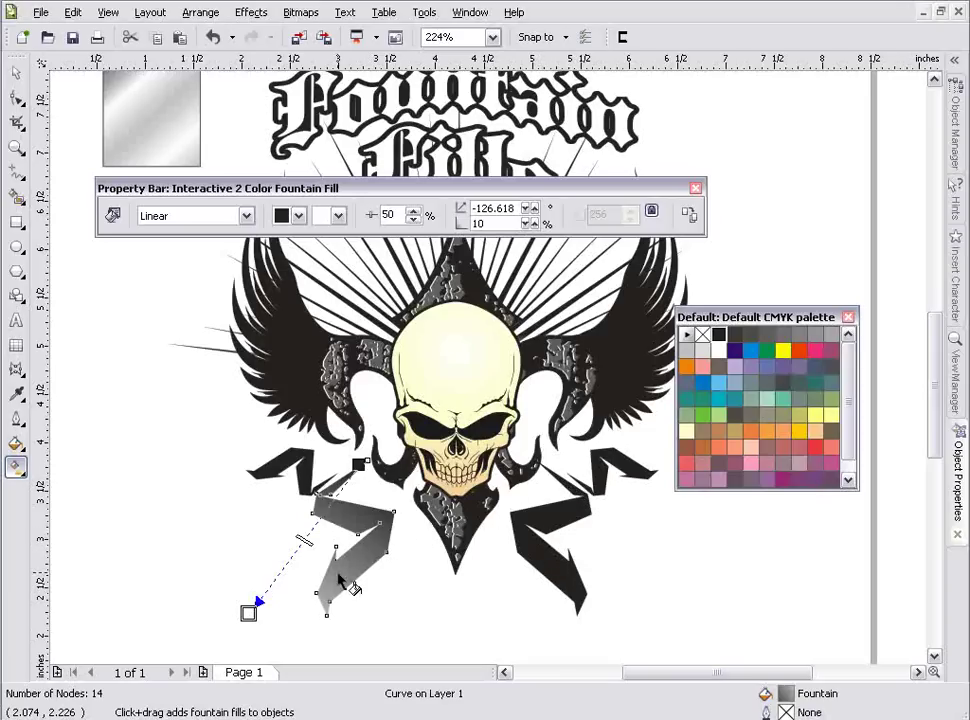
- Copy the lower-left lightning bolt's fill to the matching bolt on the right
{"action": "left_click", "coordinate": [548, 600]}
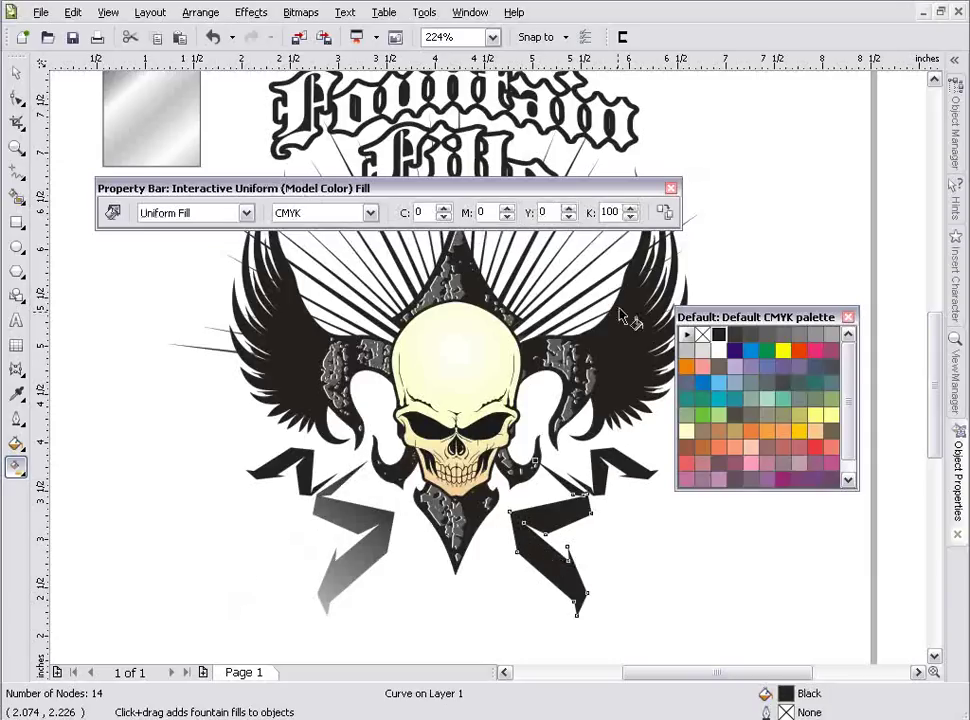
{"action": "left_click", "coordinate": [667, 213]}
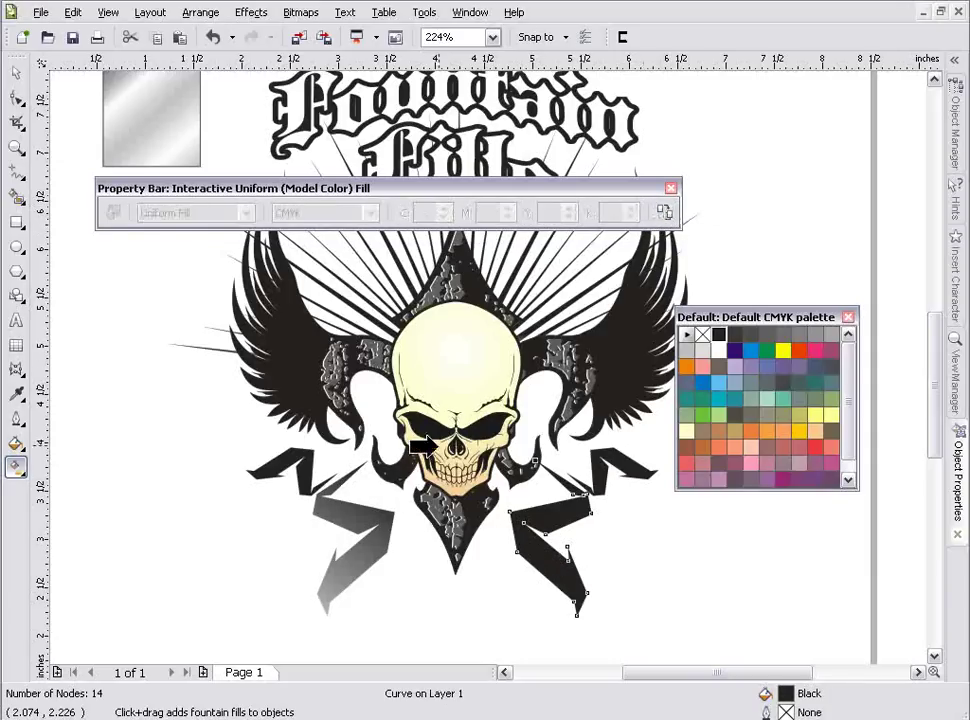
{"action": "left_click", "coordinate": [365, 546]}
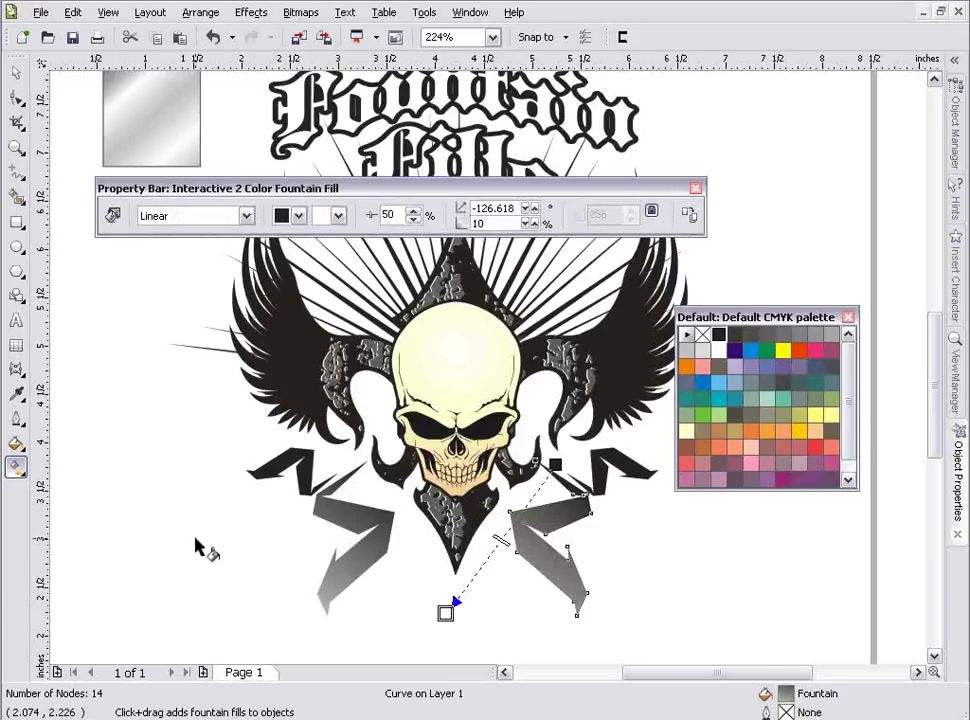